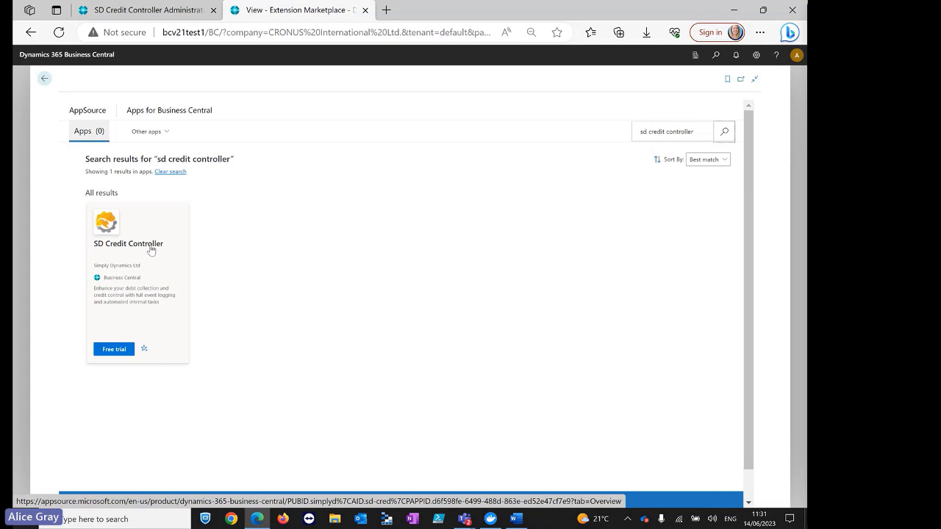
Step: Review the SD Credit Controller marketplace listing, including its overview and user guide link, and close the Extension Marketplace
left_click(150, 250)
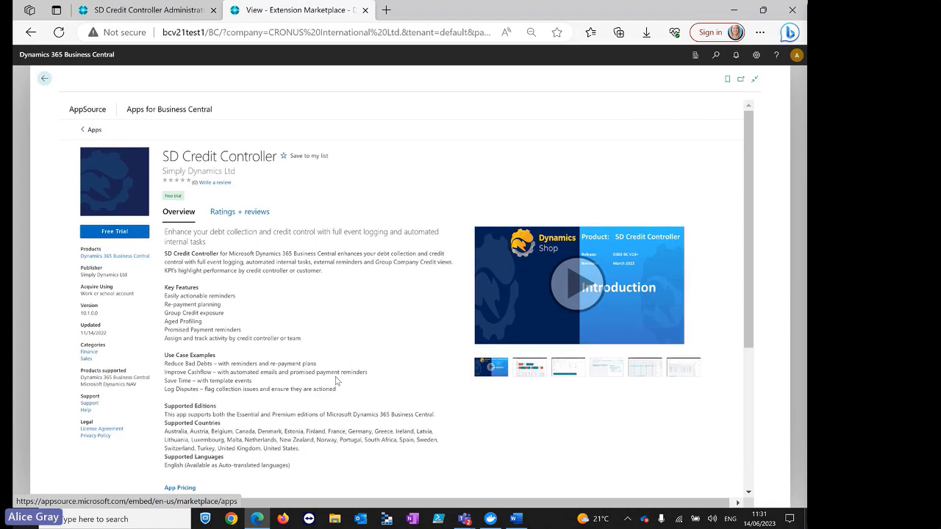
scroll(228, 370, "down", 2)
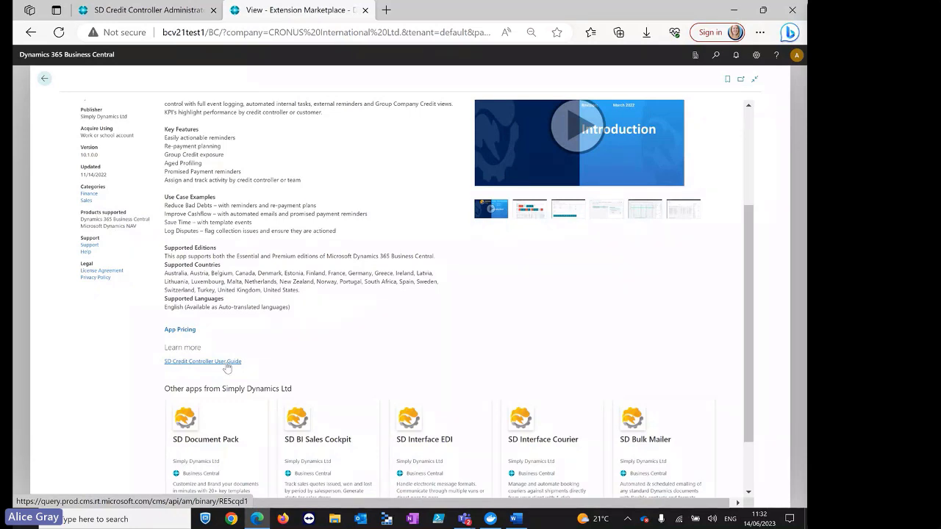
scroll(326, 330, "up", 3)
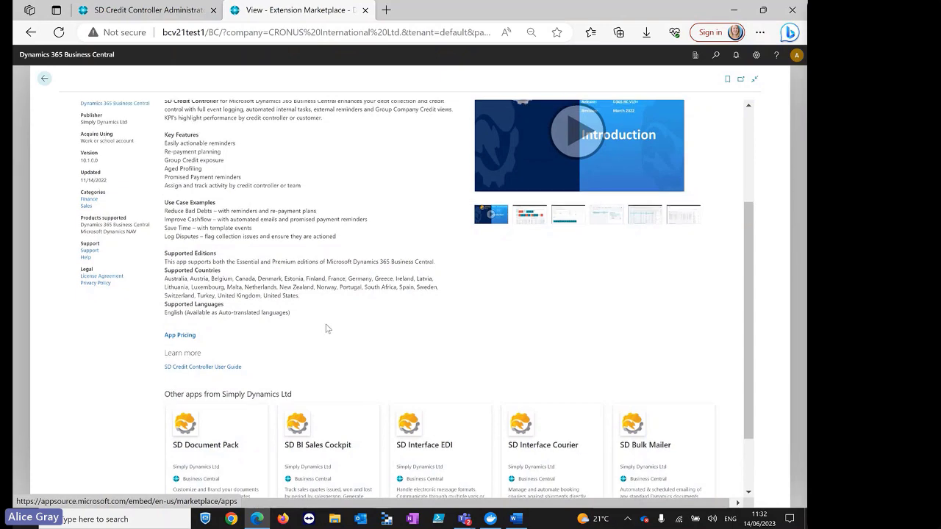
left_click(365, 10)
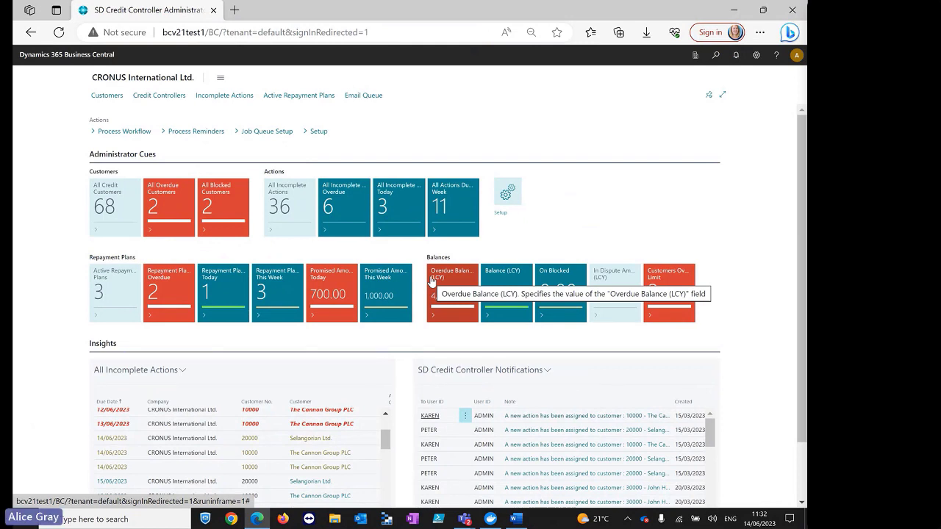
Step: View the SD Credit Controller product activation details from its setup page and return to the administrator home page
left_click(502, 216)
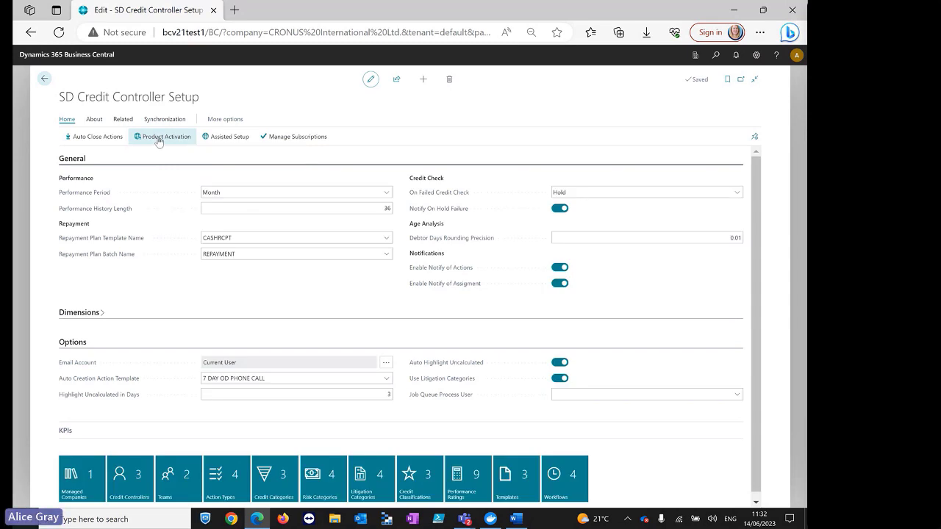
left_click(158, 137)
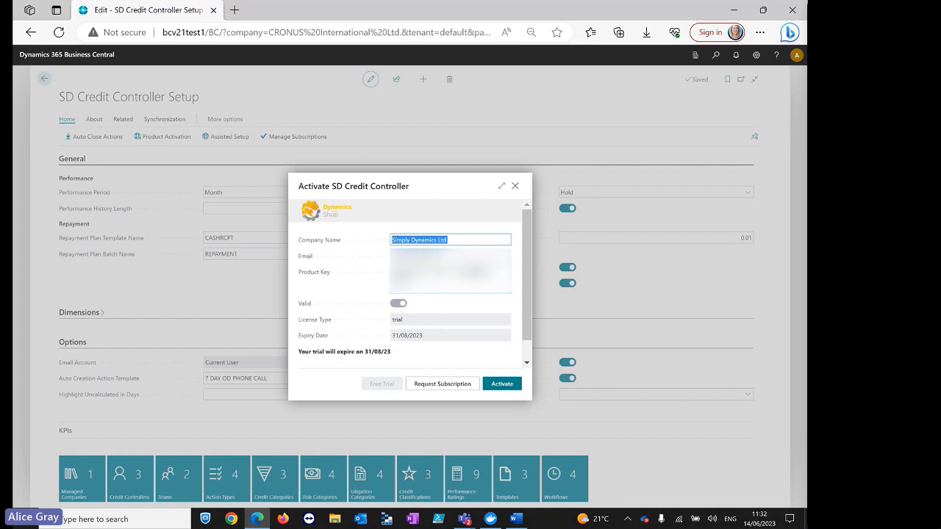
left_click(516, 186)
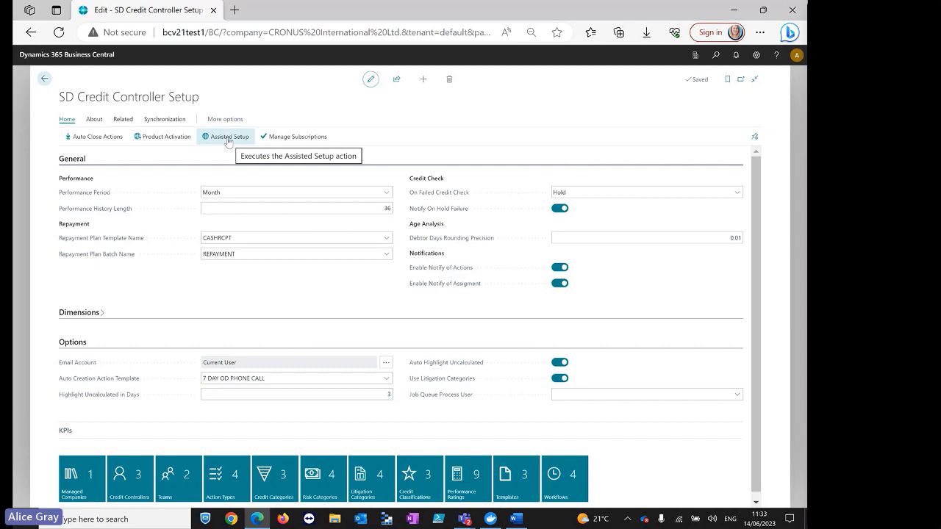
left_click(45, 80)
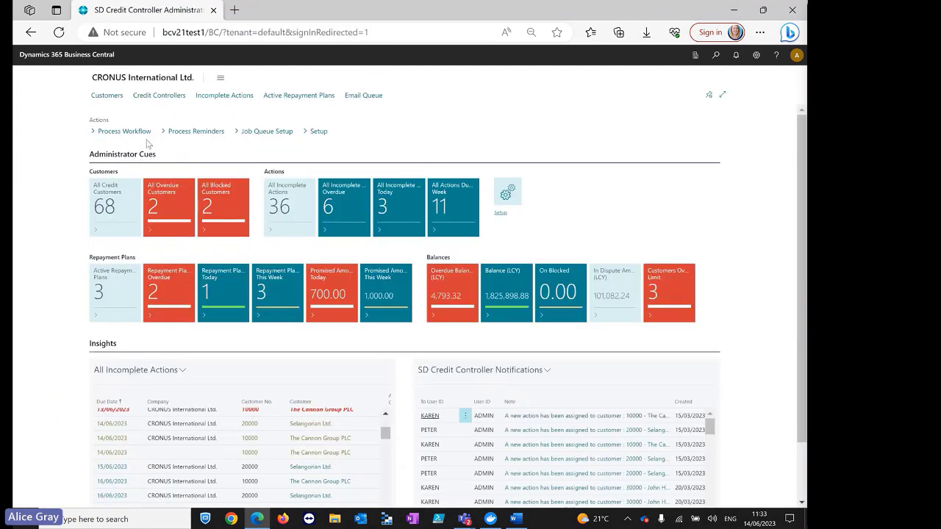
left_click(146, 139)
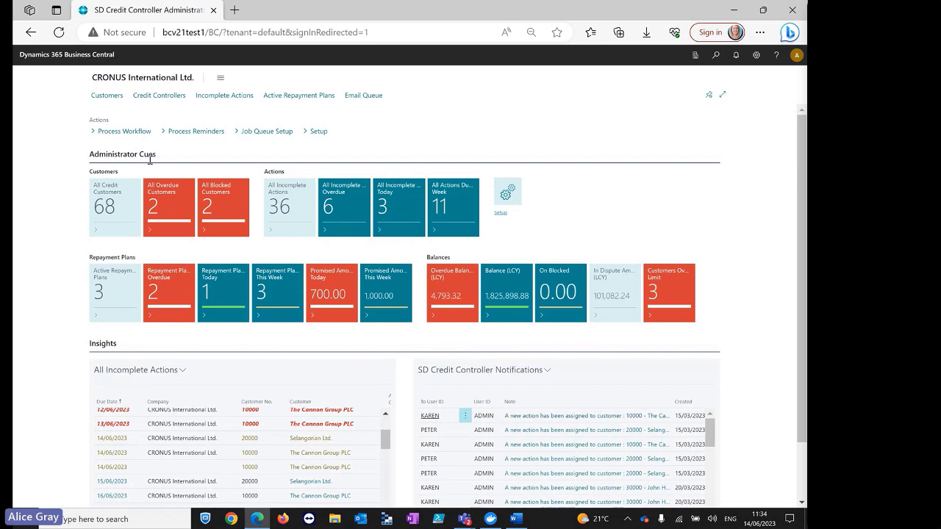
Step: Show all credit customers and select The Cannon Group PLC in the list
left_click(116, 211)
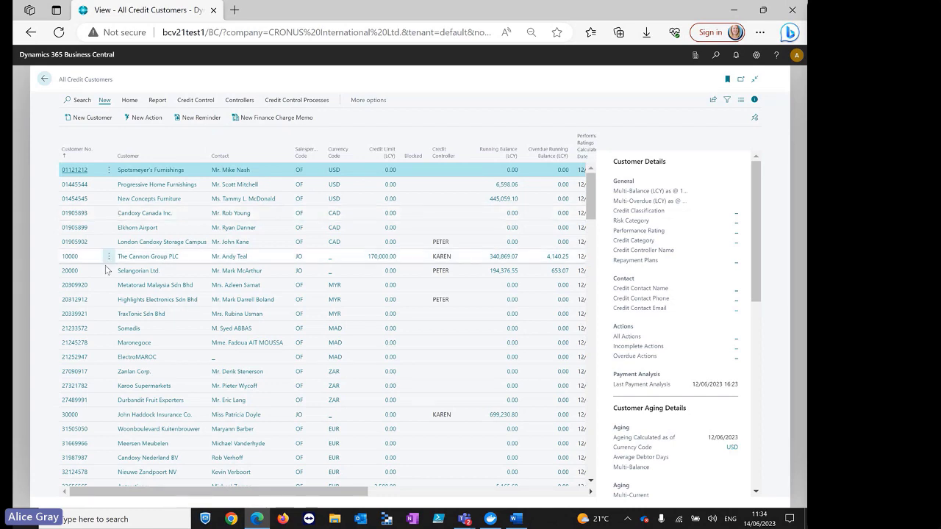
left_click(73, 257)
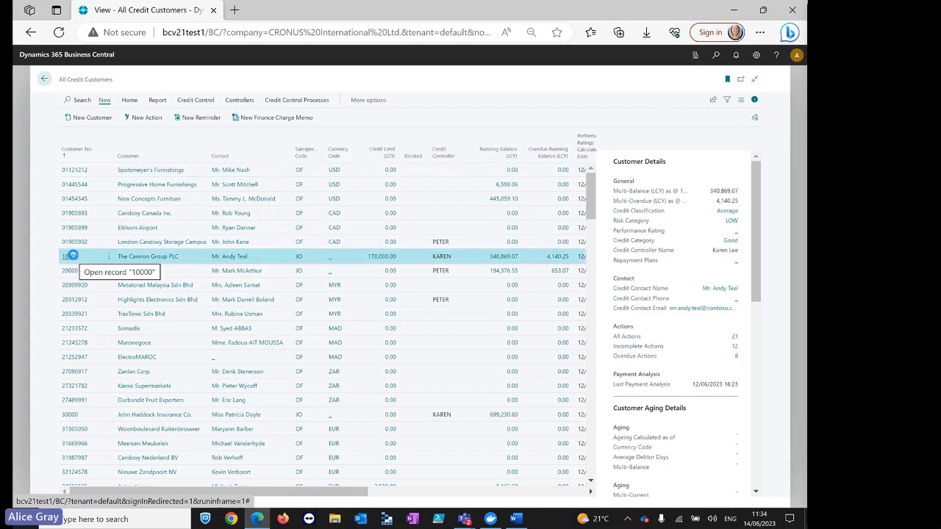
left_click(71, 256)
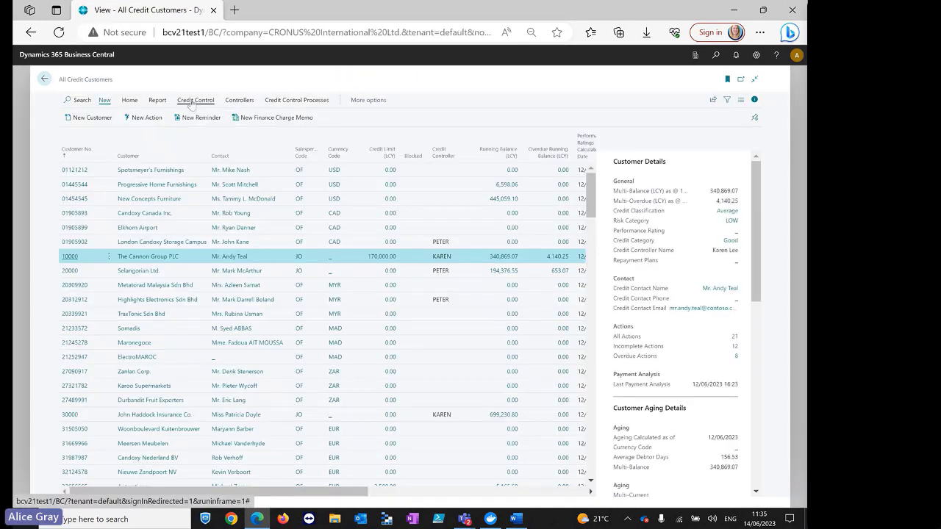
Step: Examine the credit control, controller assignment and credit control process actions available for the selected customer, plus its details
left_click(192, 102)
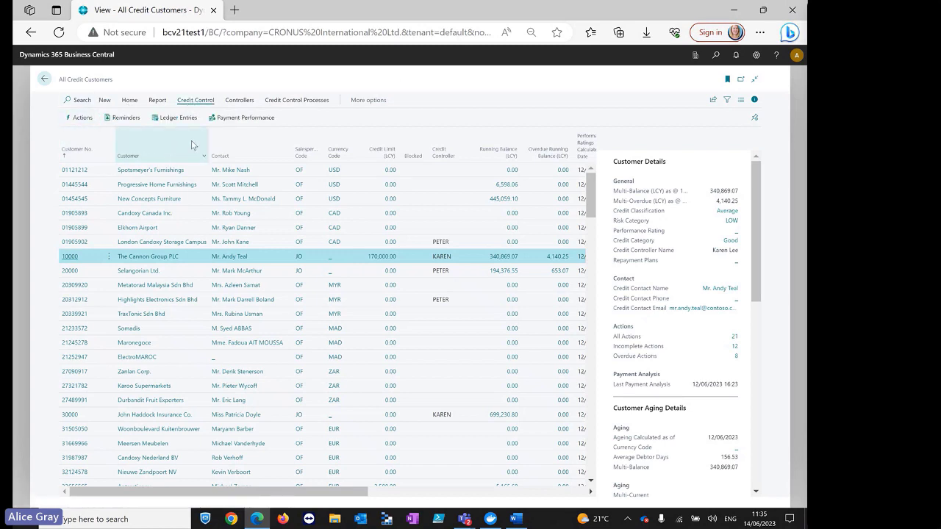
left_click(242, 102)
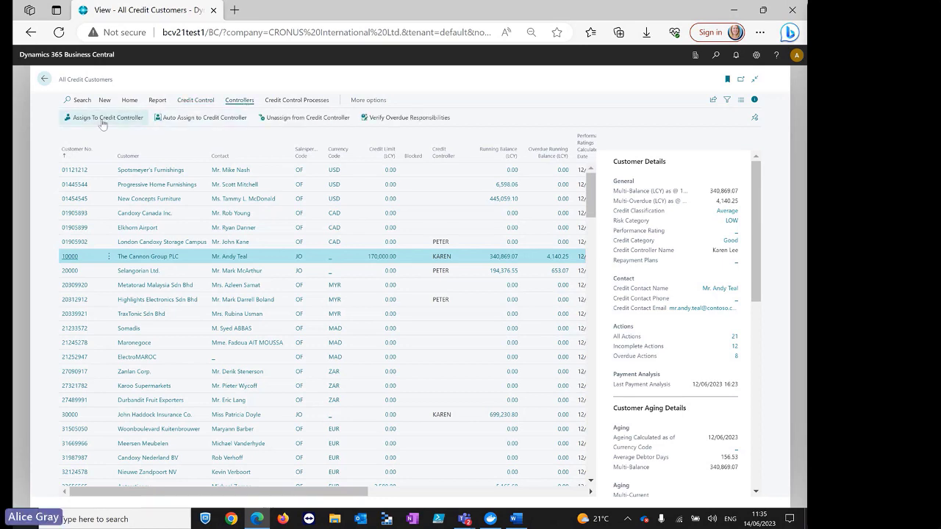
left_click(285, 103)
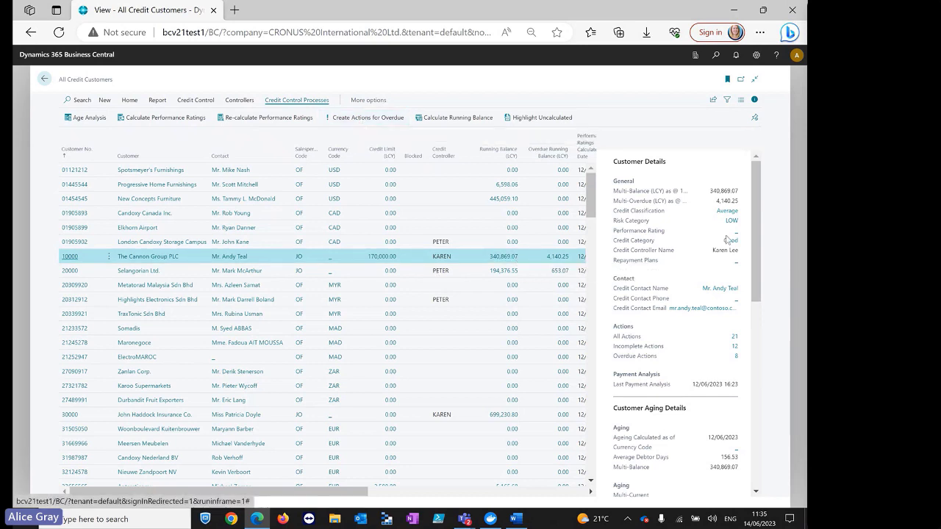
left_click_drag(754, 213, 760, 183)
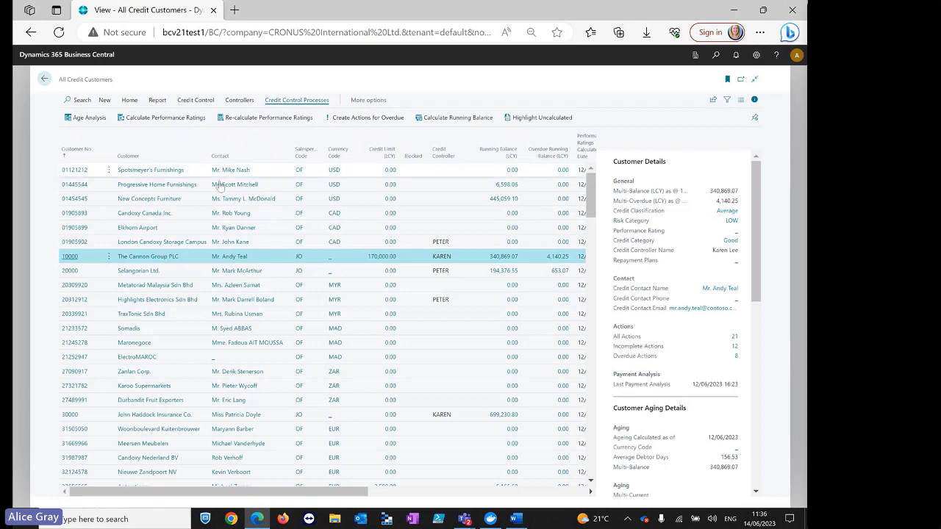
left_click(105, 100)
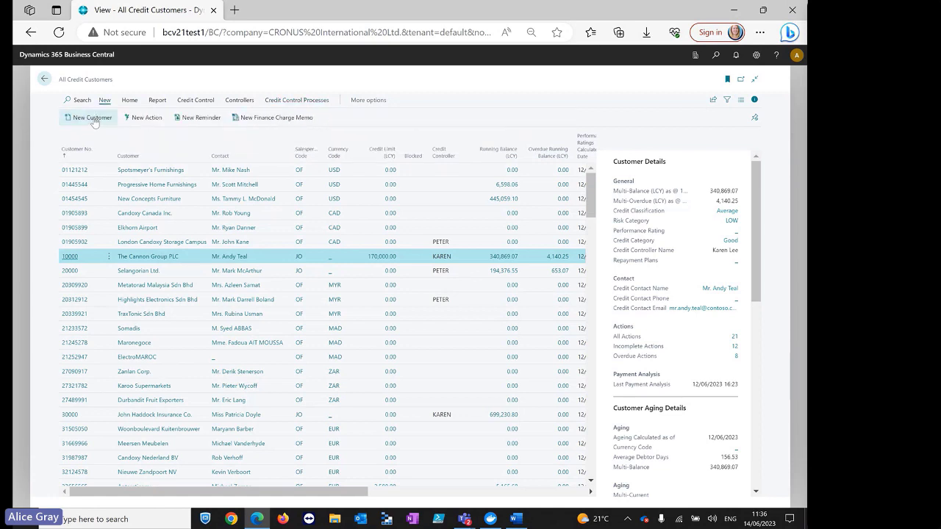
left_click(94, 120)
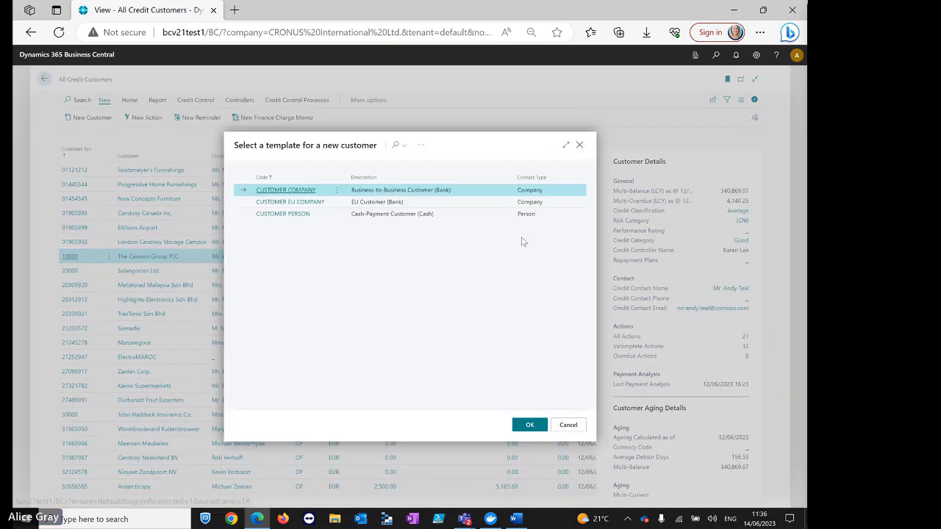
key("Escape")
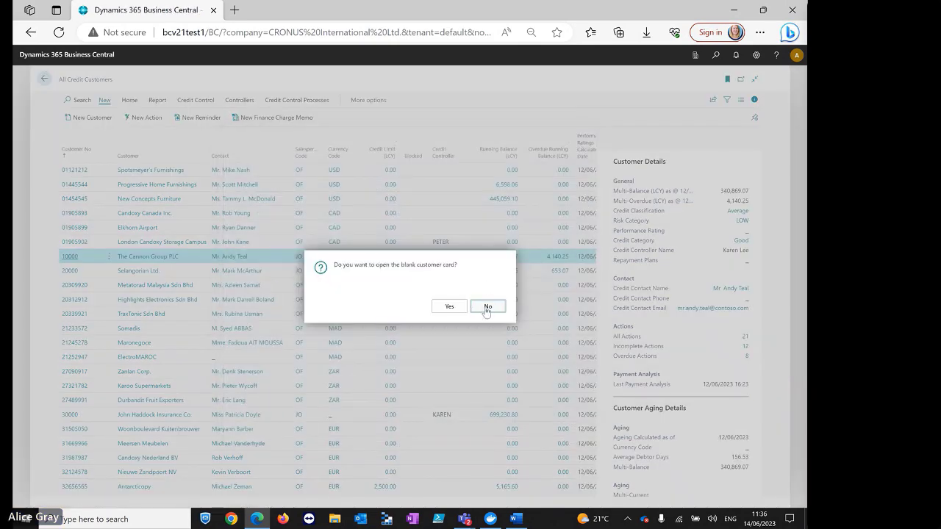
key("Return")
Step: Create a new action for The Cannon Group PLC with due date 16/06/2023 and action type PHONE CALL
left_click(144, 119)
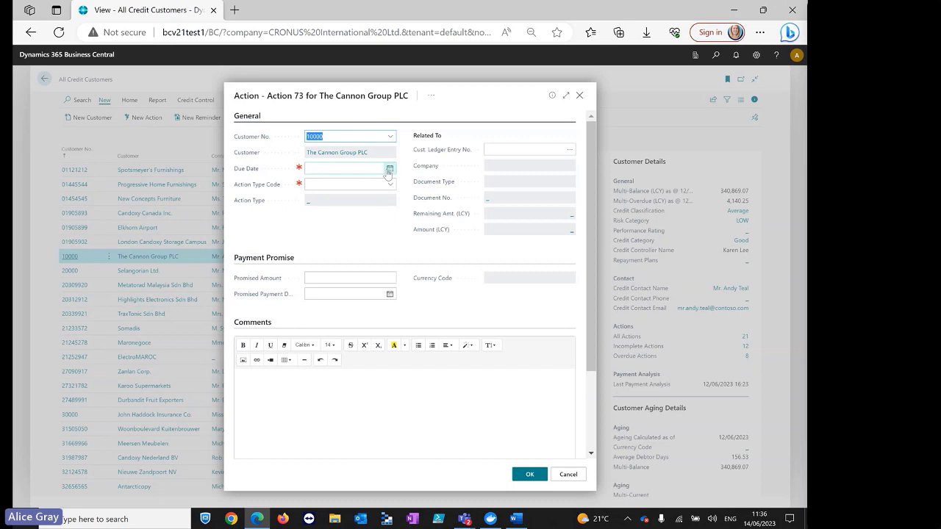
left_click(390, 168)
left_click(373, 218)
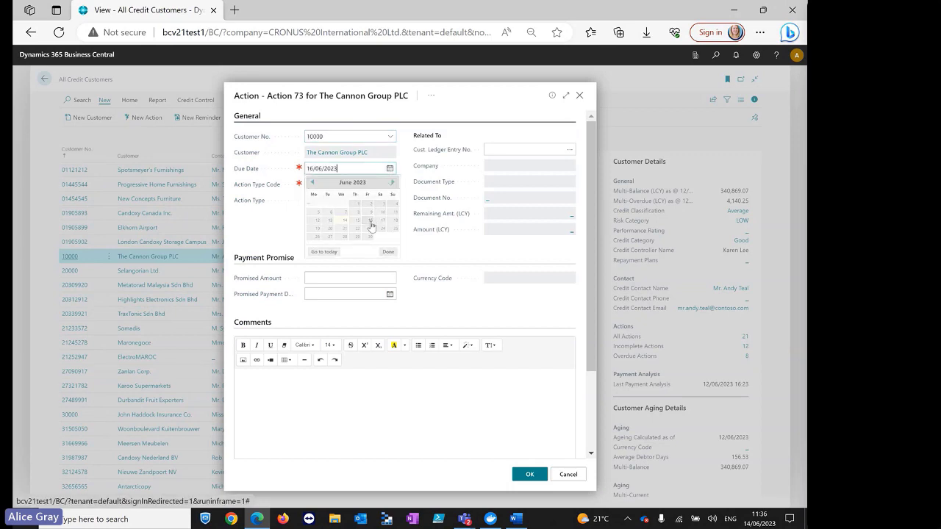
left_click(338, 187)
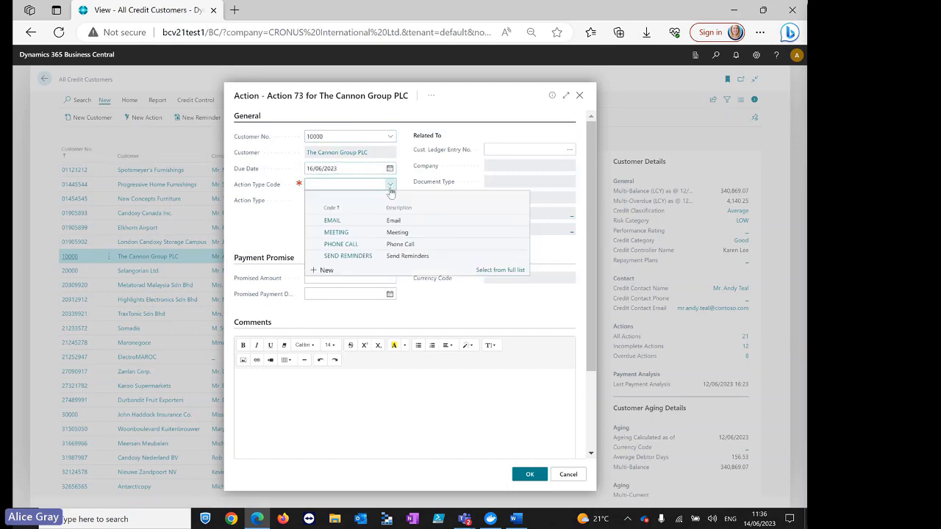
left_click(372, 245)
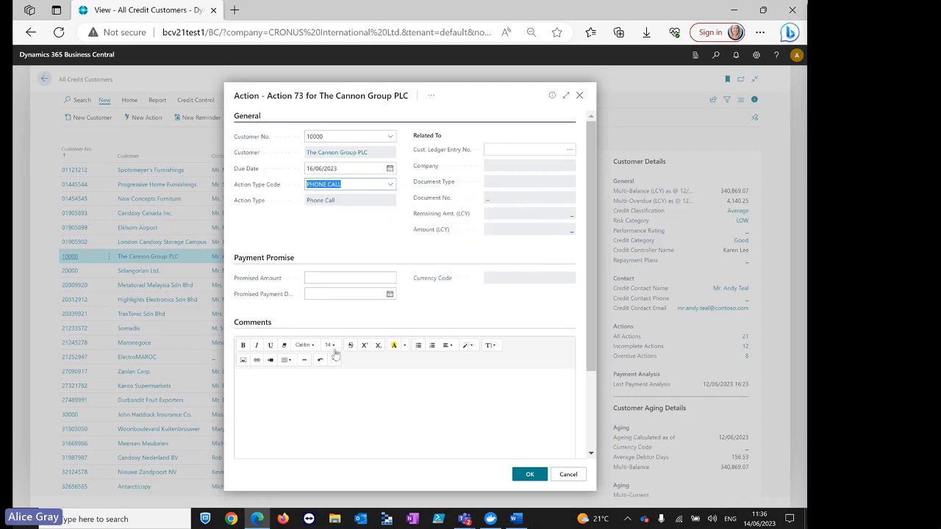
Step: Add a follow-up comment to the new action, starting with "follow up of o/", and save the action
left_click(266, 385)
type("fo")
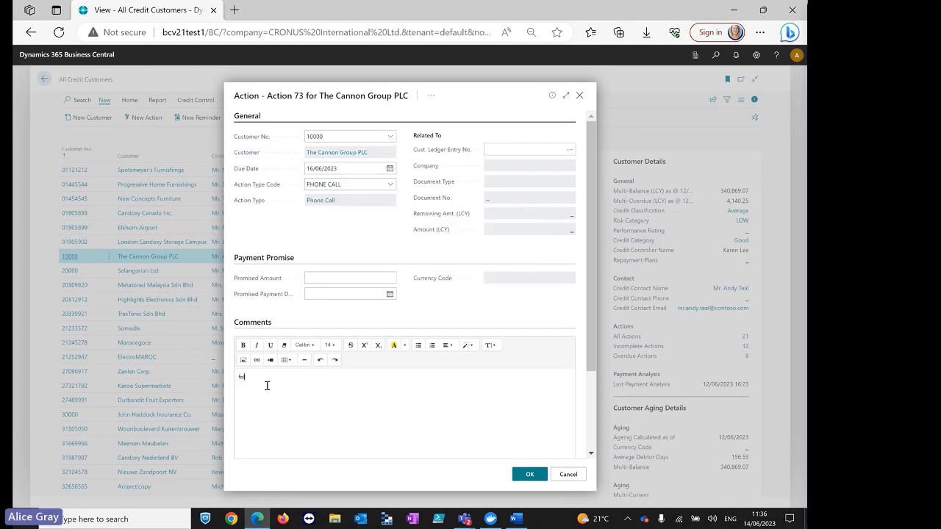
type("llow up of")
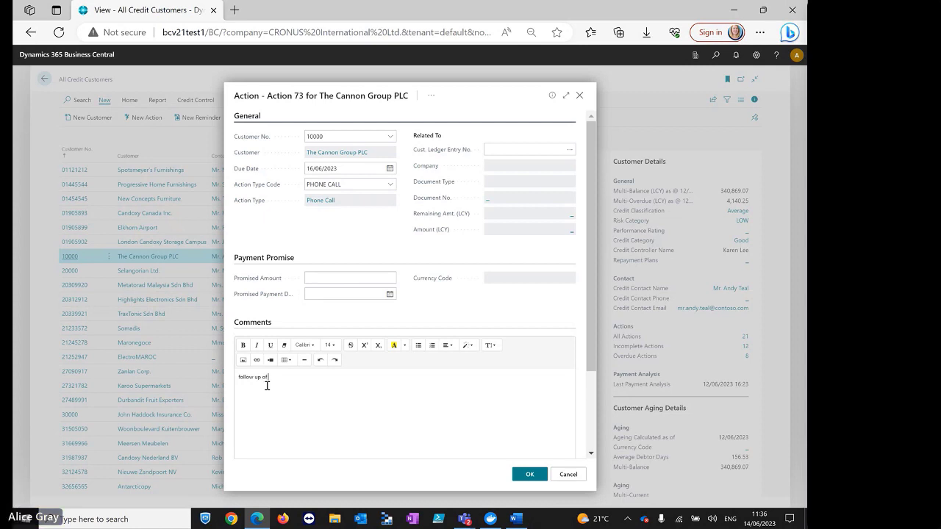
type(" c")
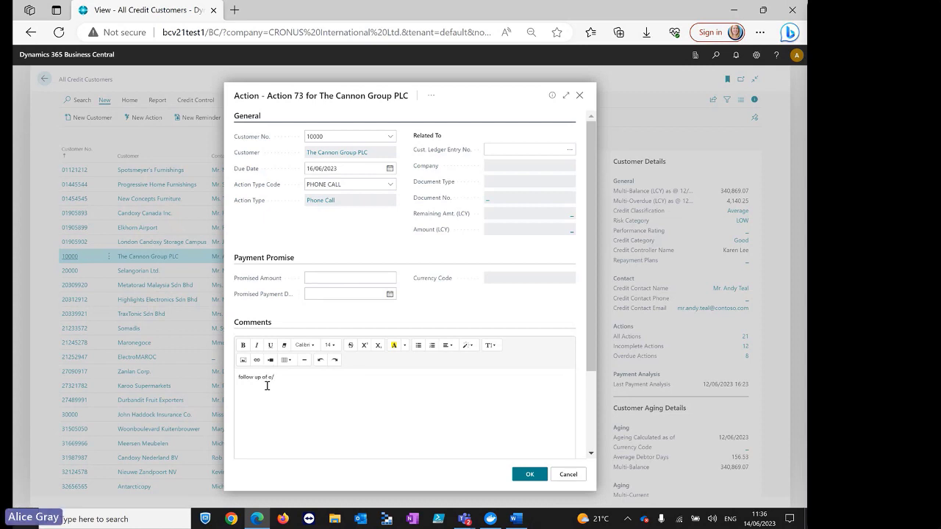
type("utstanding")
left_click(530, 476)
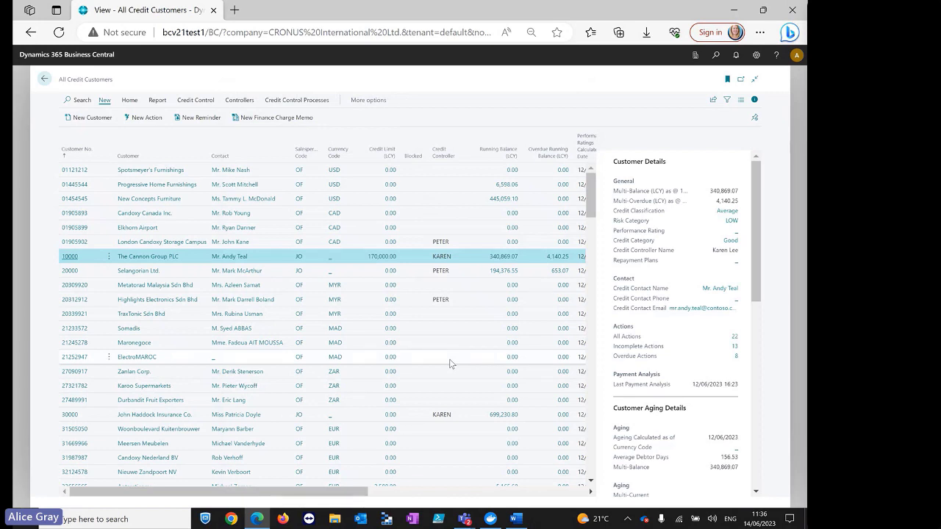
Step: On the customer's incomplete phone call action due 13/06/2023, record a promised amount of 400 with payment date 16/06/2023, and return to the customer list
left_click(734, 347)
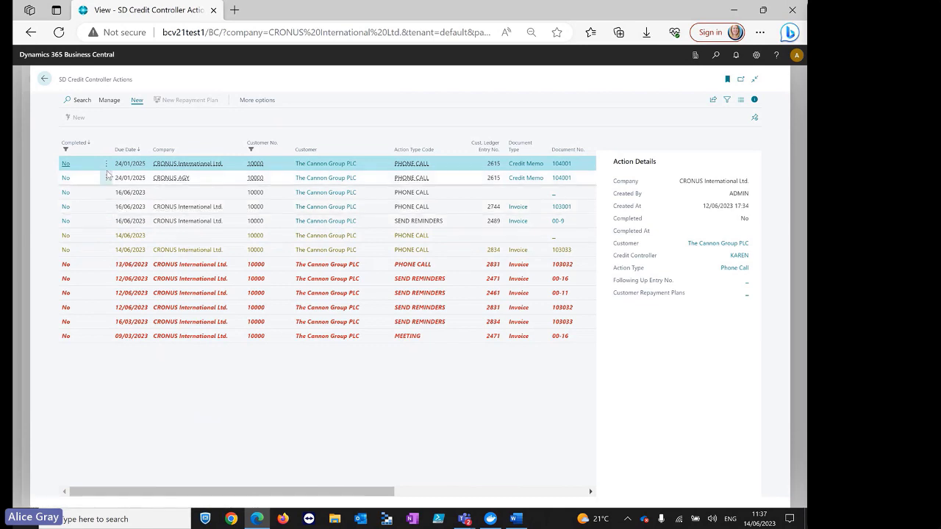
left_click(66, 265)
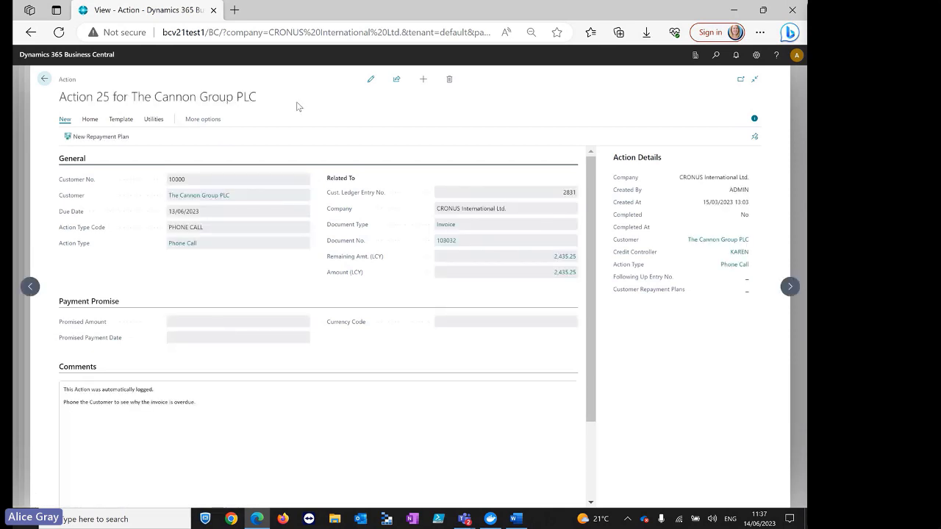
left_click(372, 80)
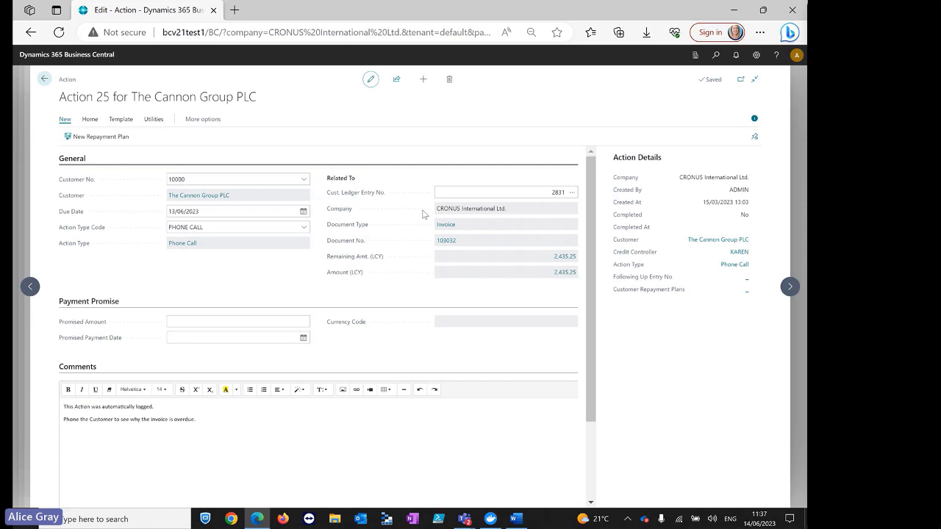
left_click(220, 323)
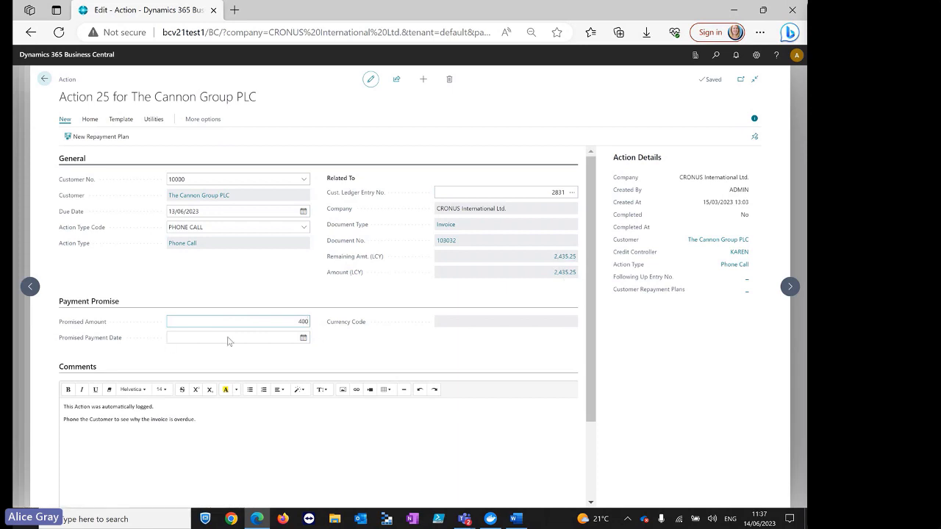
left_click(303, 338)
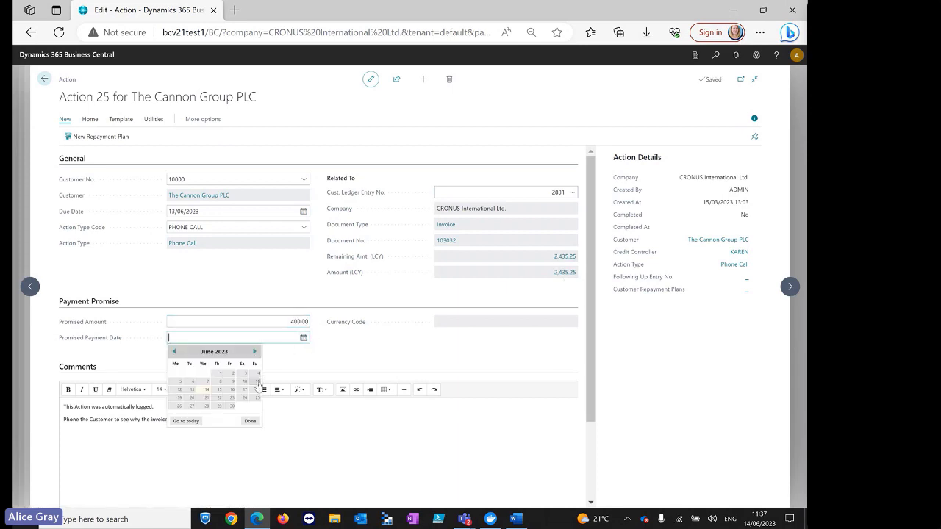
left_click(232, 391)
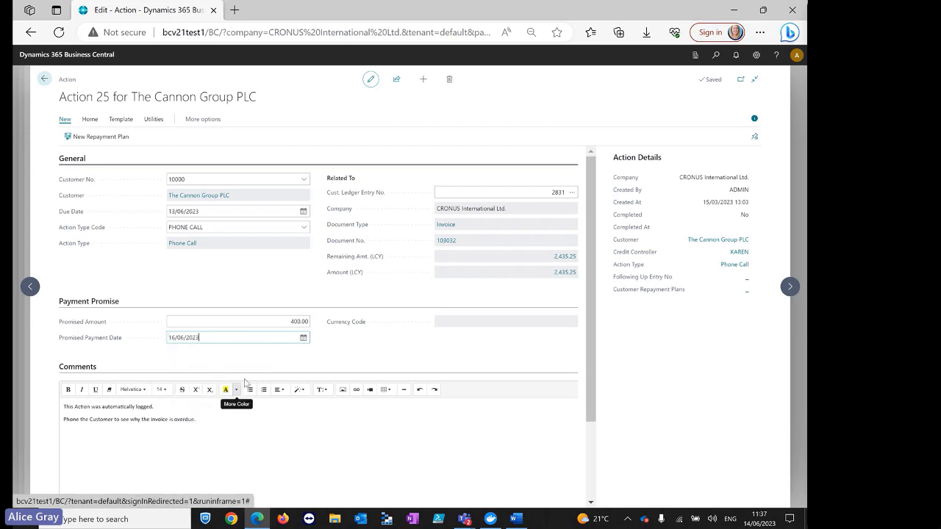
left_click(46, 81)
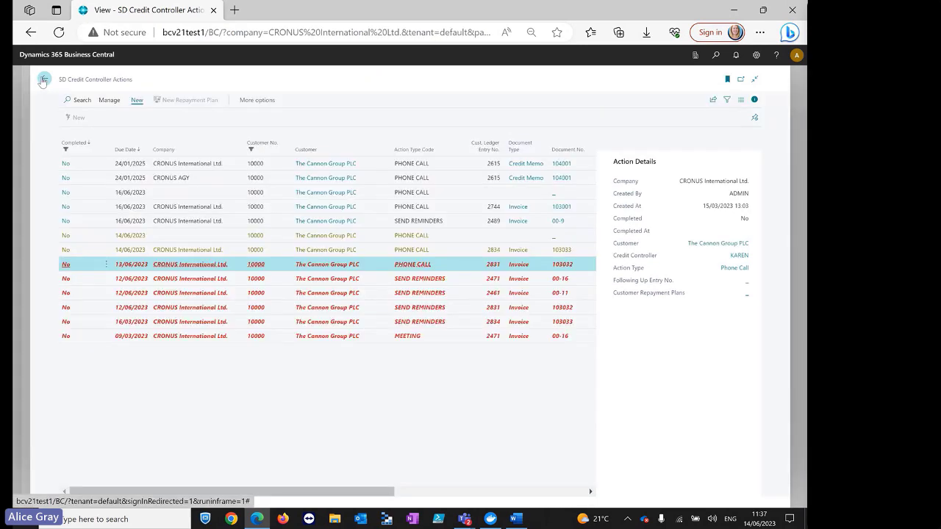
left_click(43, 81)
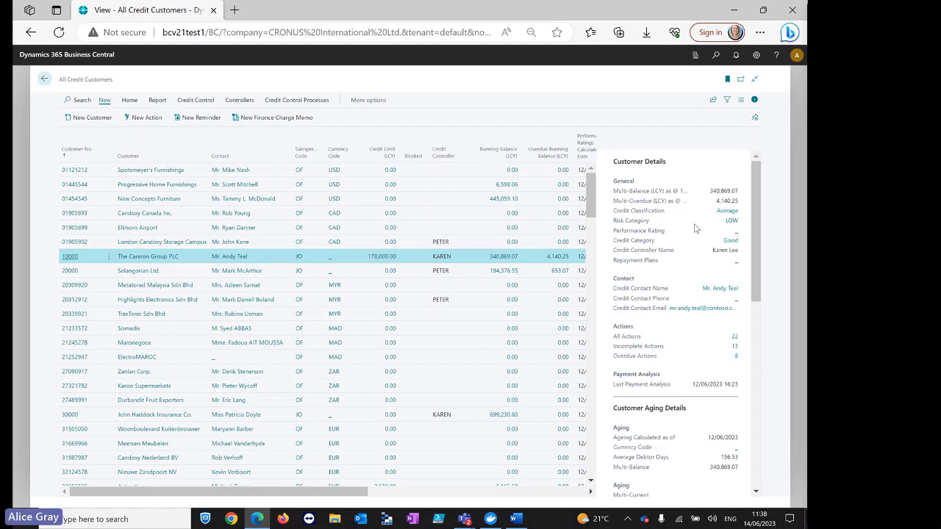
Step: Open the customer card of The Cannon Group PLC and examine the available credit category and credit classification codes
mouse_move(647, 226)
left_click_drag(757, 269, 751, 238)
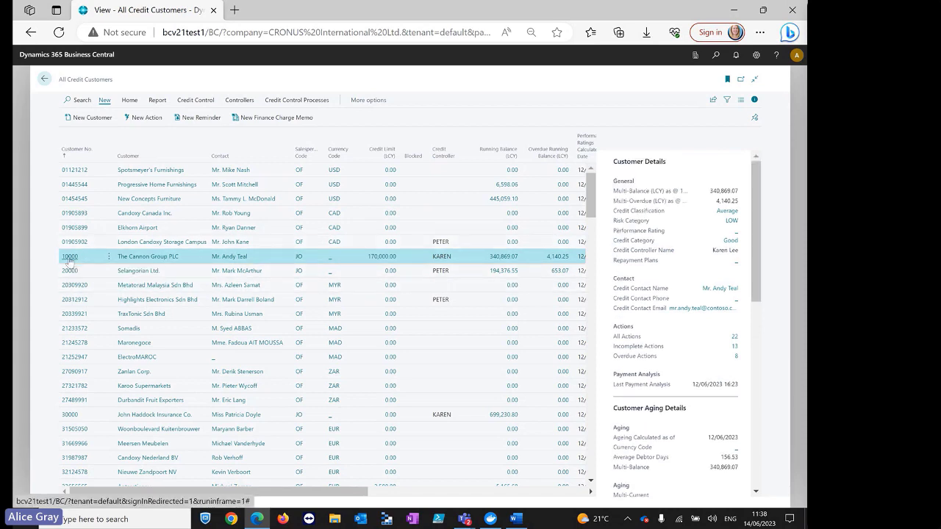
left_click(69, 257)
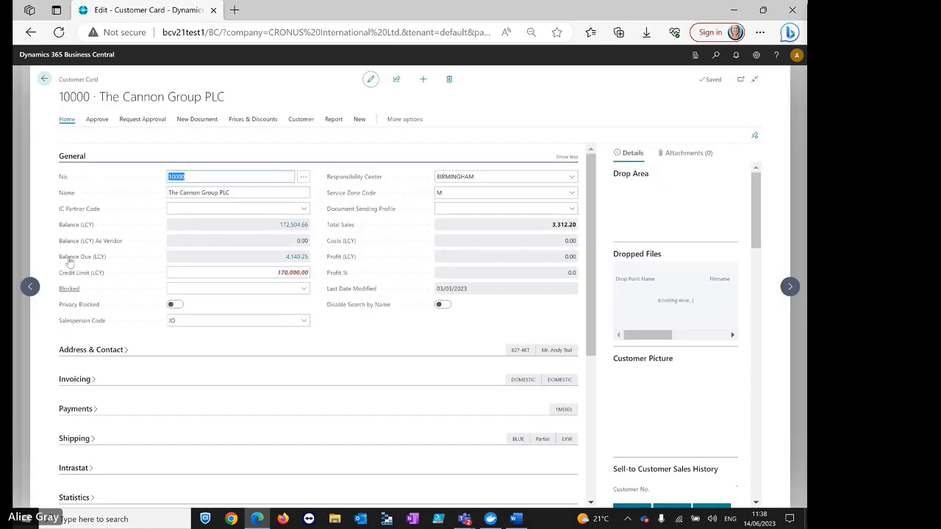
left_click_drag(595, 302, 598, 414)
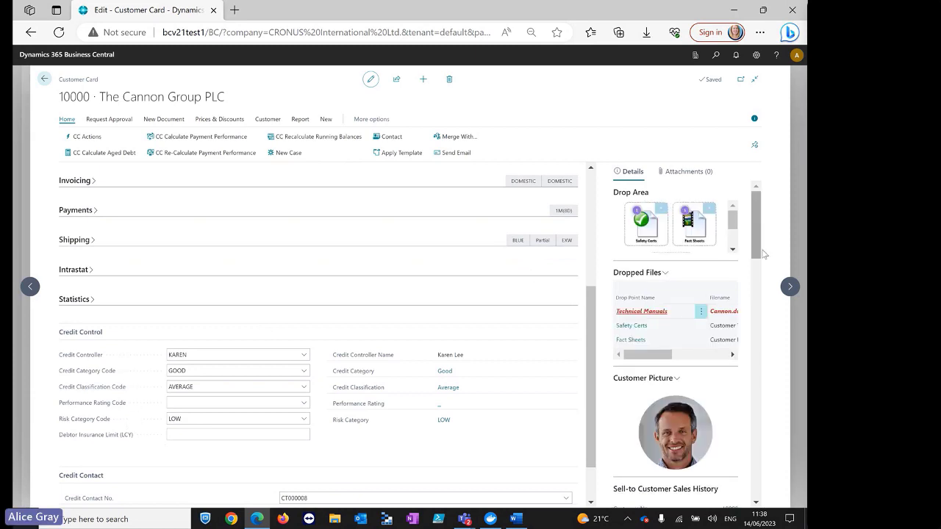
left_click_drag(760, 244, 748, 419)
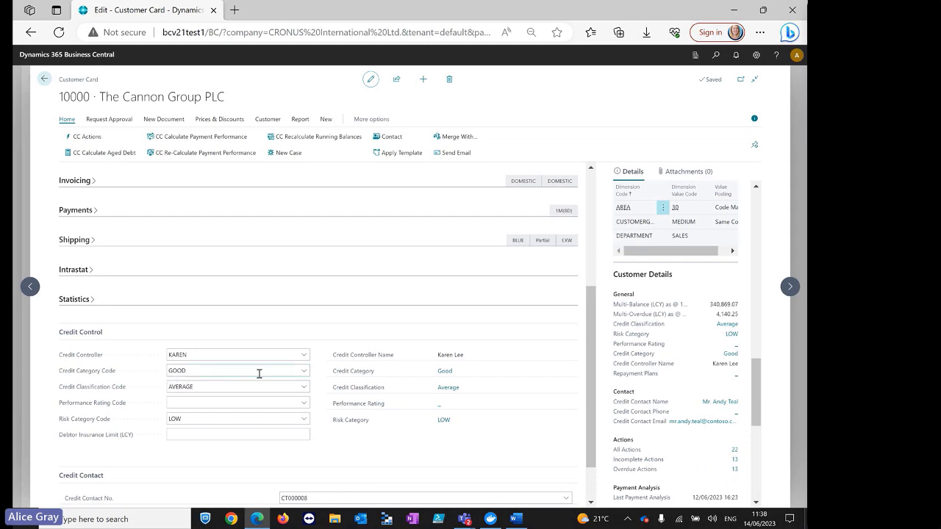
left_click(305, 373)
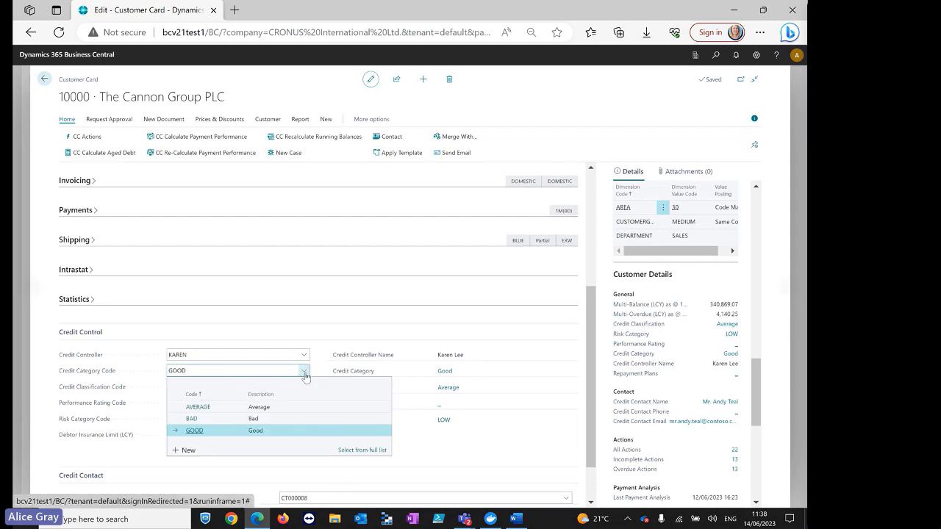
left_click(142, 384)
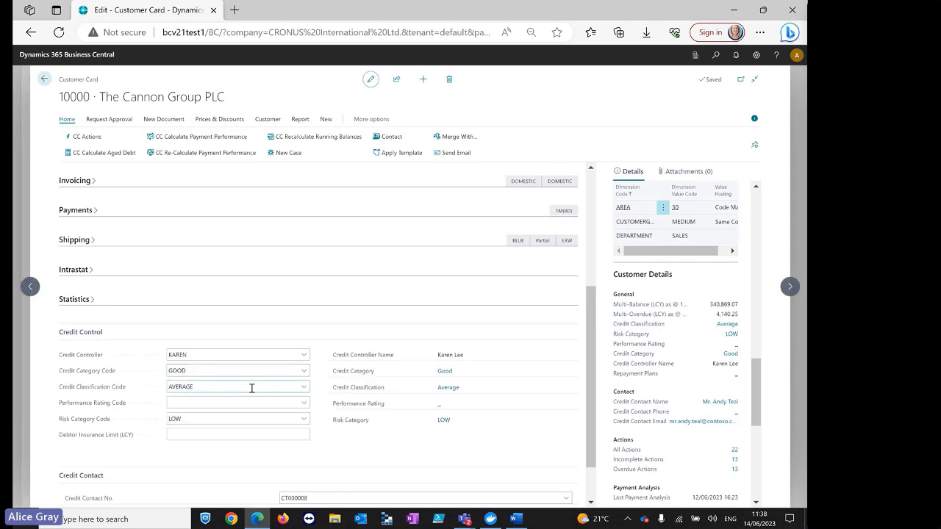
left_click(305, 387)
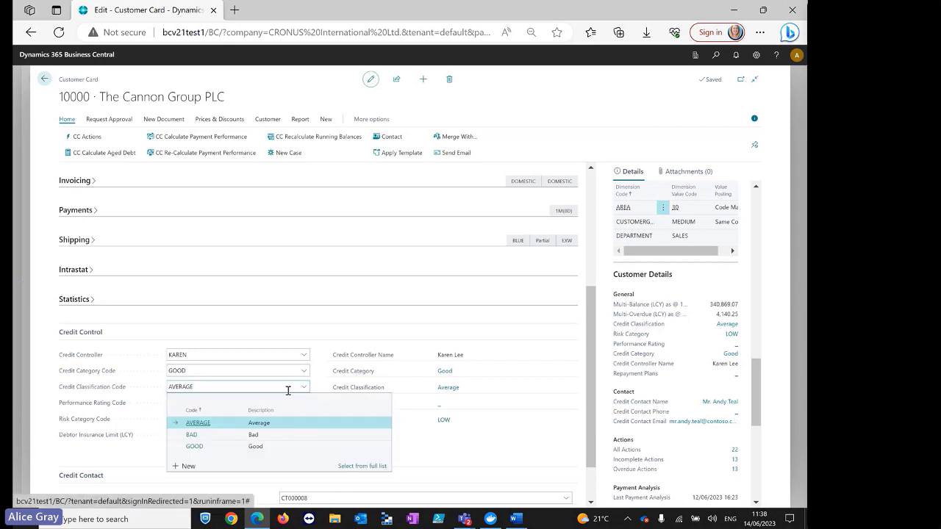
left_click(147, 388)
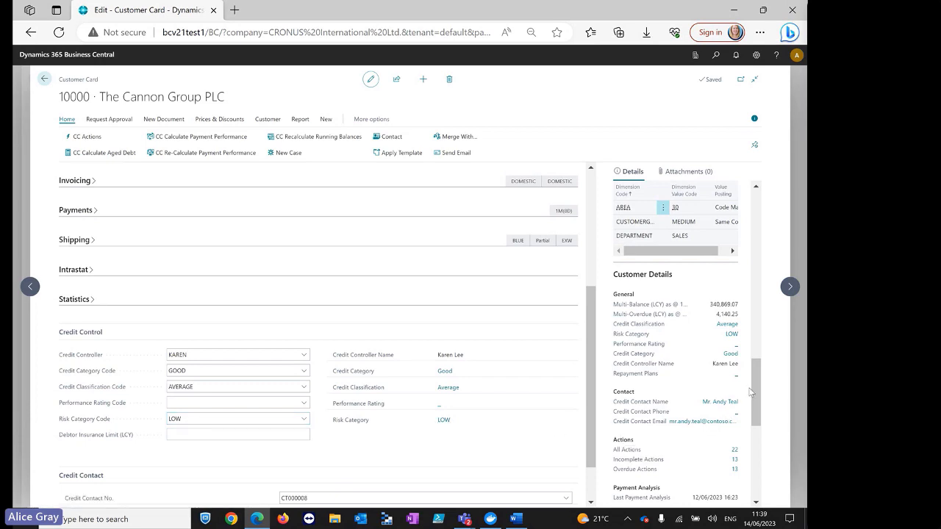
Step: Review the customer aging details on the card and return to the credit customer list
scroll(754, 381, "down", 4)
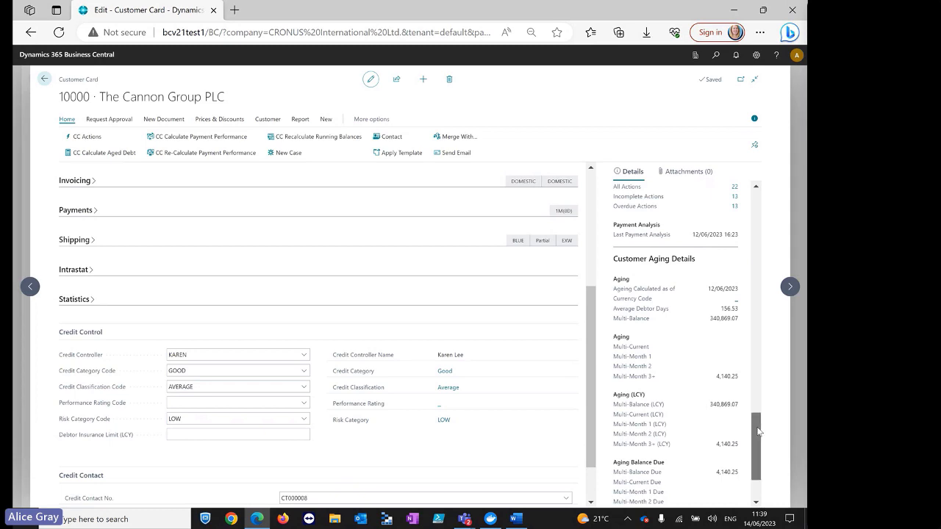
scroll(758, 432, "down", 2)
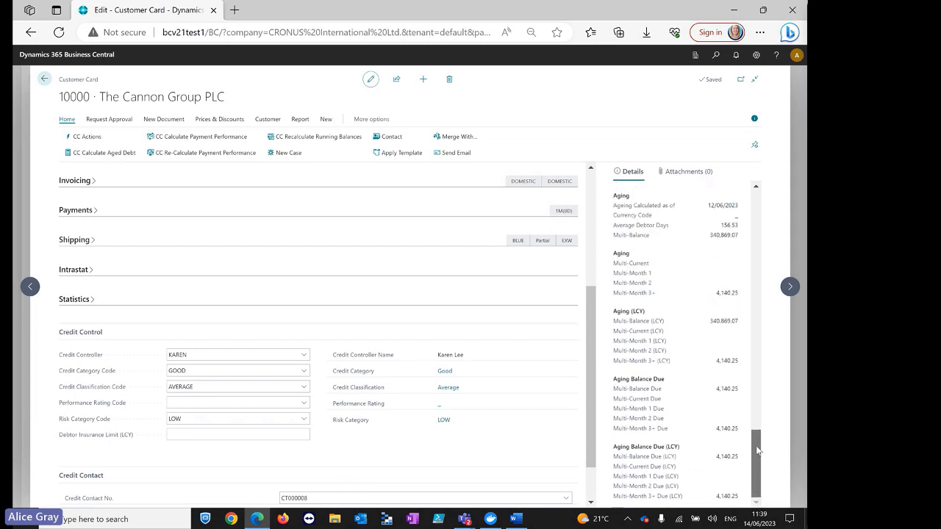
left_click(44, 81)
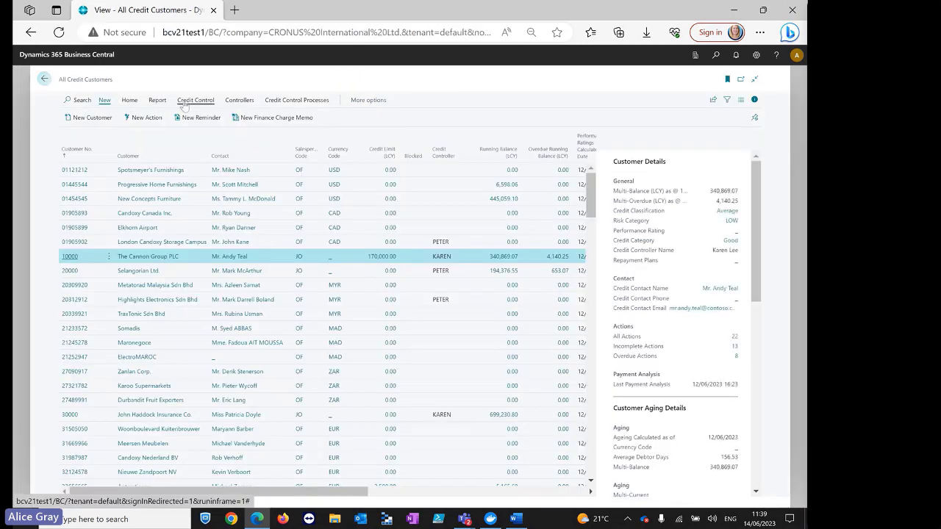
Step: In the customer's credit control ledger entries, mark the invoice posted 01/02/2023 in dispute as PRODUCT DIFFERENCE, without creating an action
left_click(186, 102)
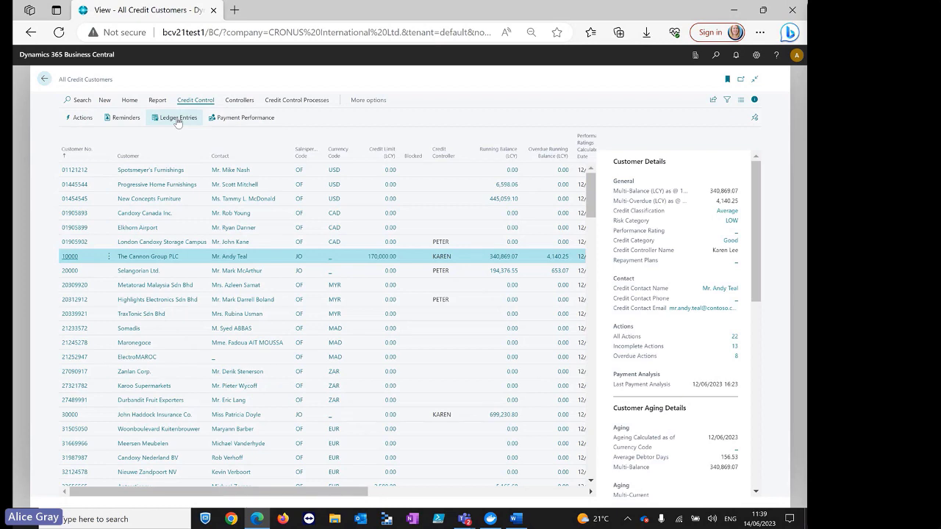
left_click(177, 120)
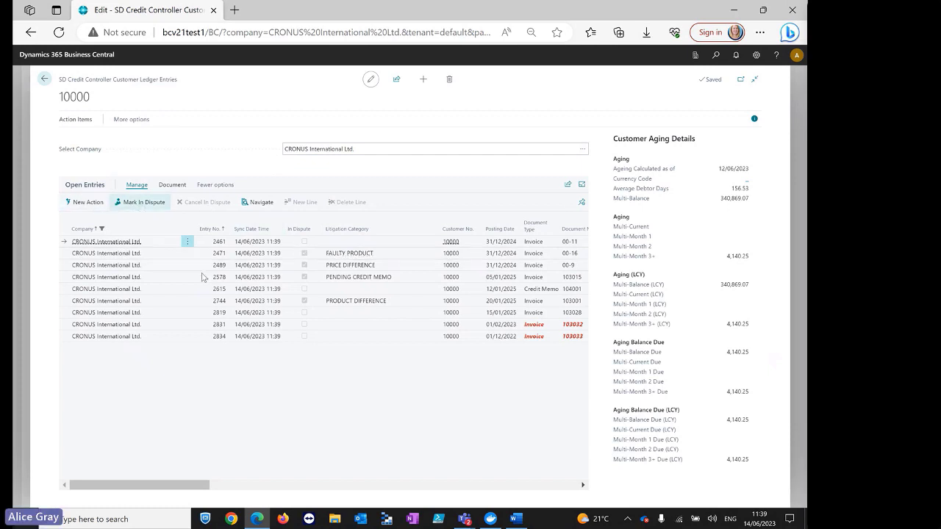
left_click(331, 325)
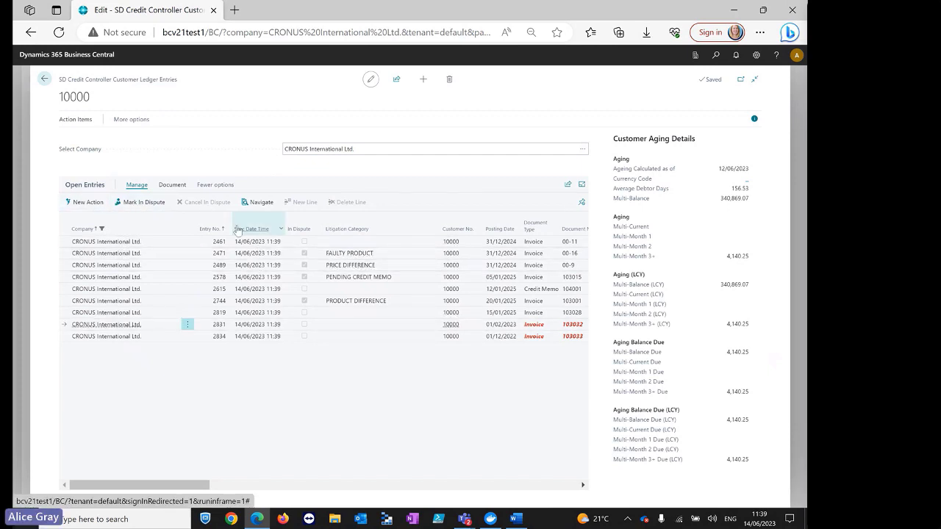
left_click(145, 202)
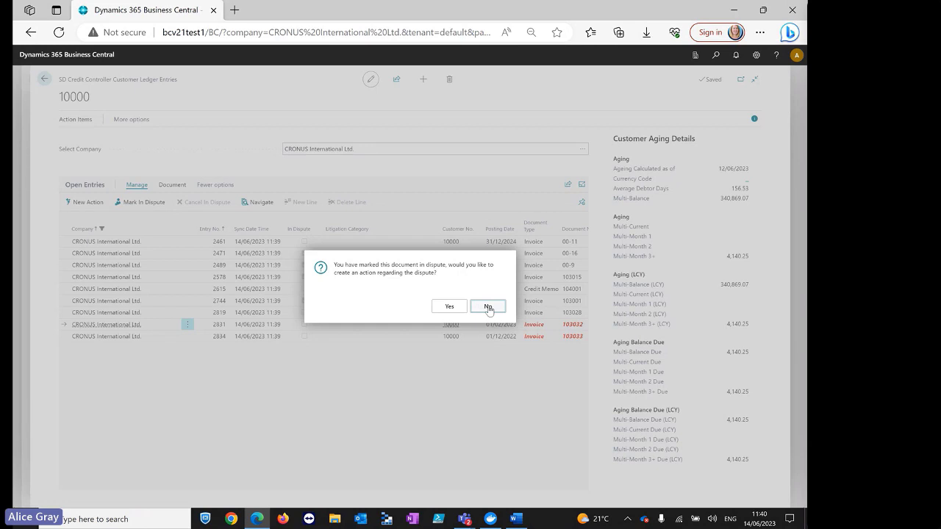
left_click(488, 307)
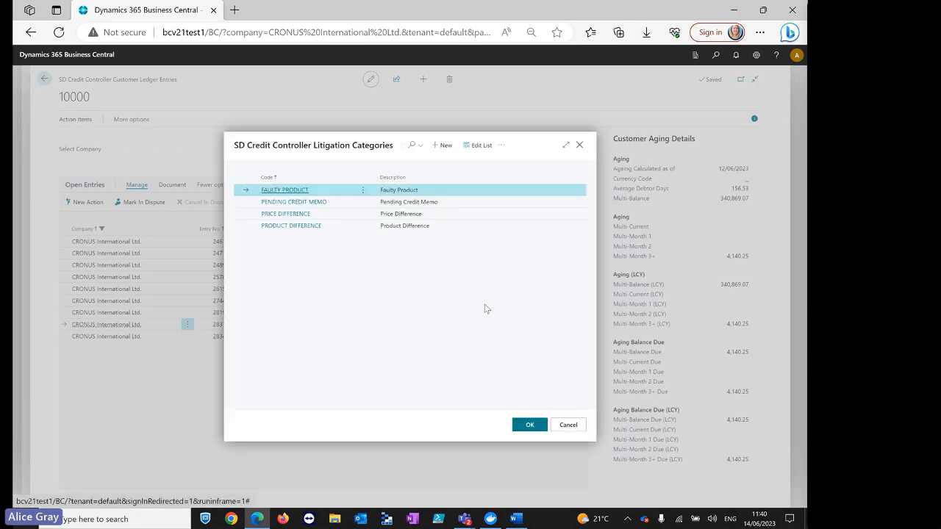
left_click(294, 226)
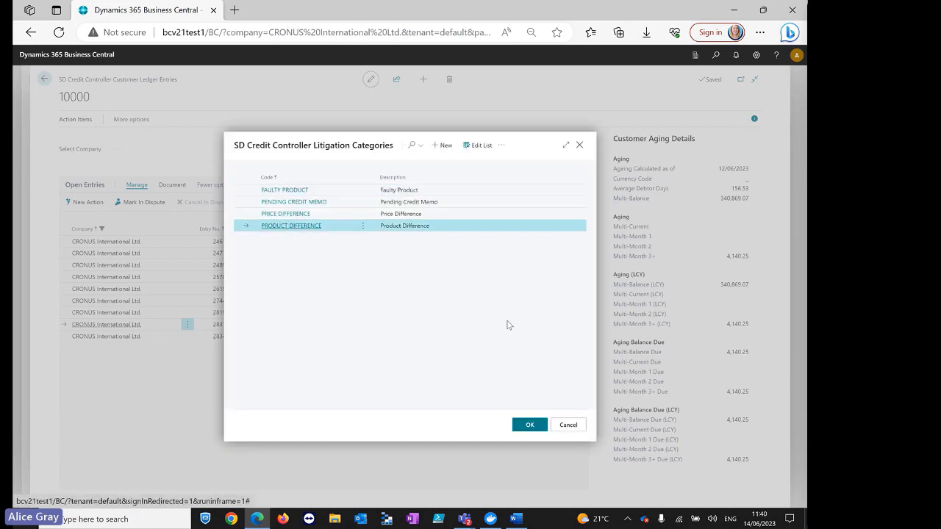
key("Return")
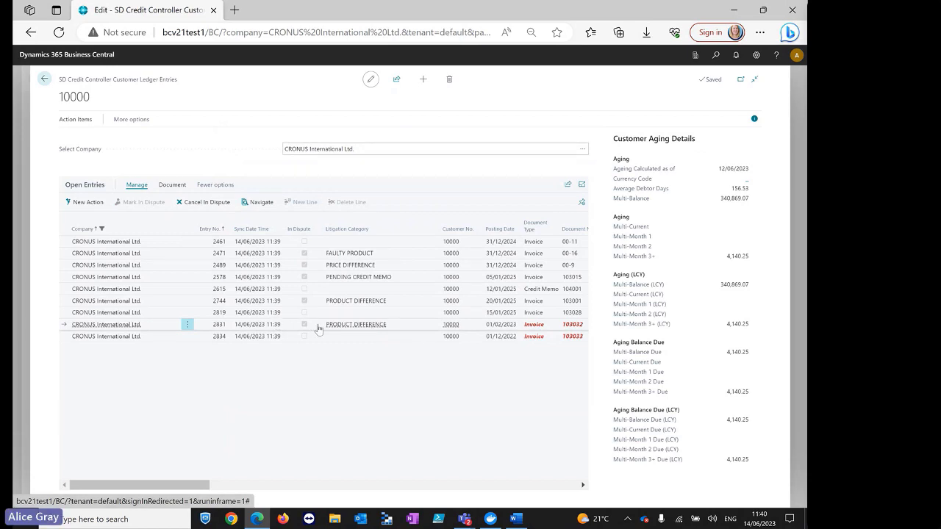
Step: Cancel the dispute on the invoice posted 01/02/2023 and return to the credit customer list
left_click(209, 203)
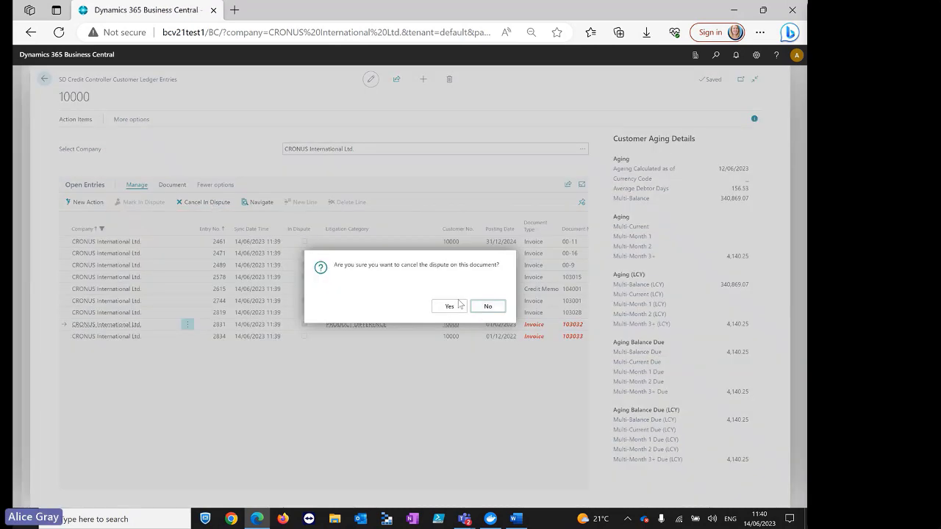
left_click(450, 307)
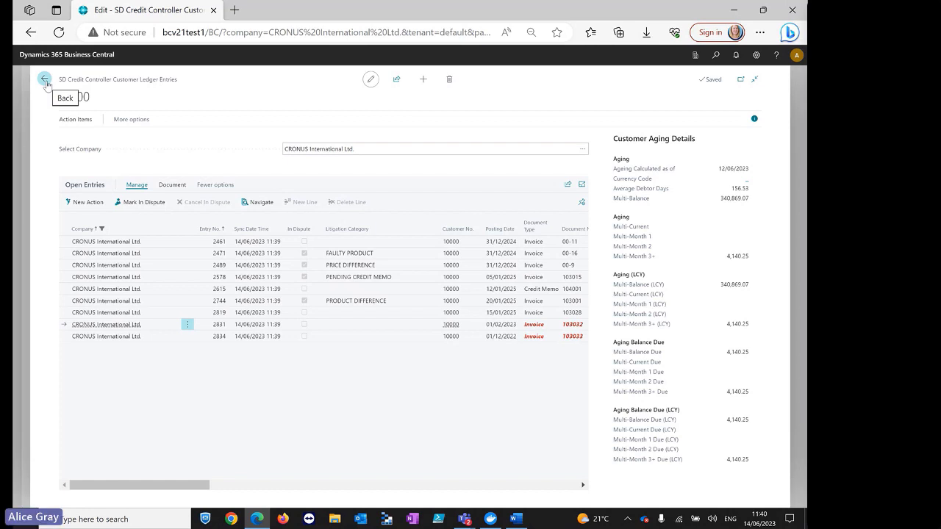
left_click(45, 81)
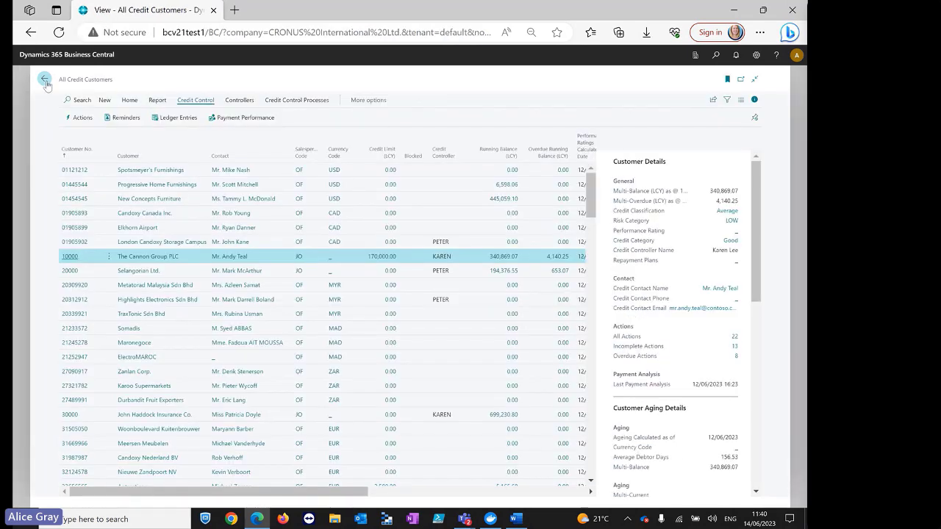
Step: From the administrator home page, review the active repayment plans and come back to the home page
left_click(45, 81)
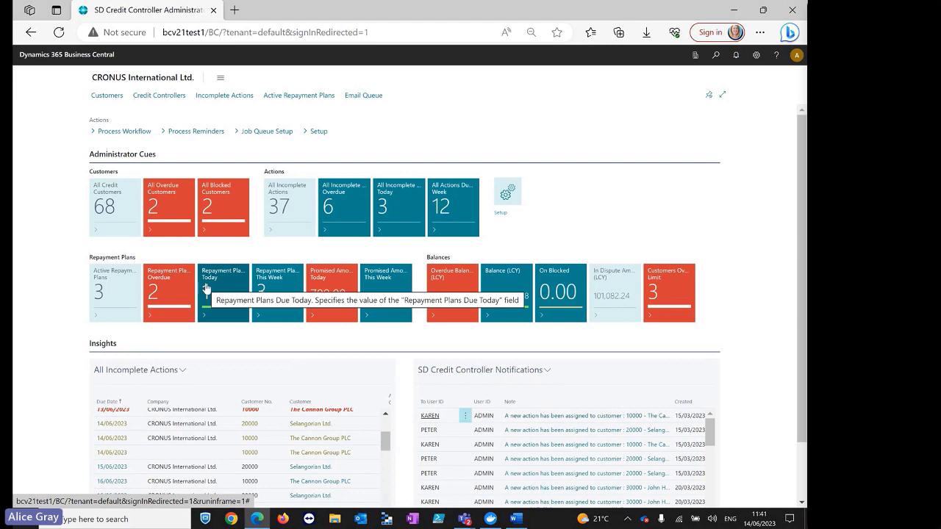
left_click(113, 309)
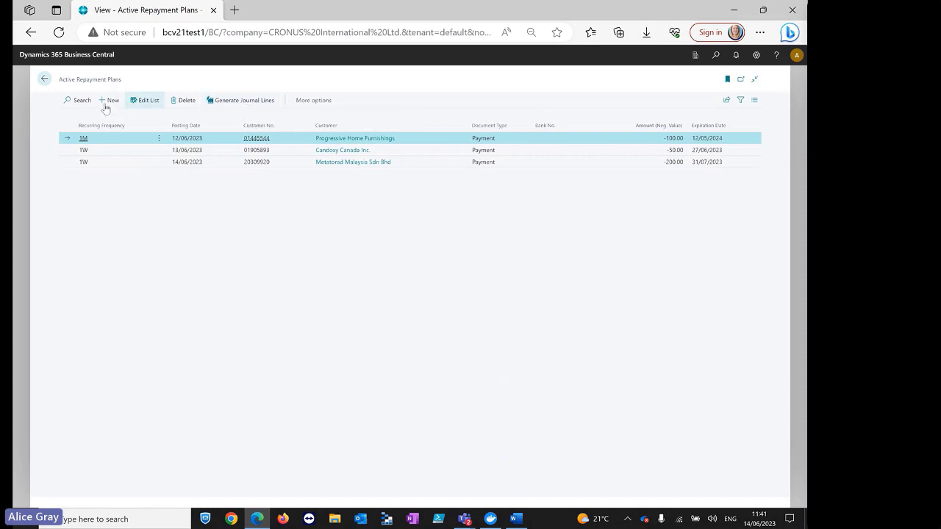
left_click(44, 81)
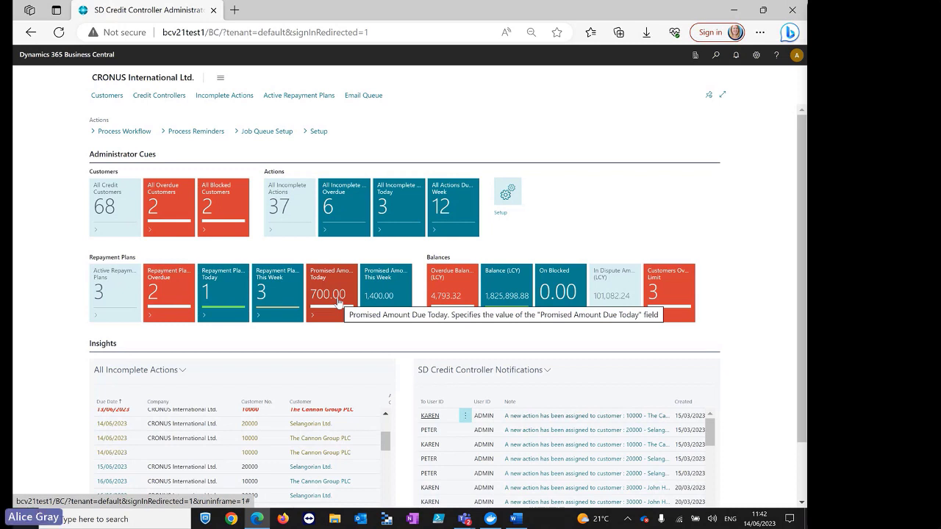
Step: Open the managed companies from the SD Credit Controller setup, examine the customer sync fields and synchronization actions, and return home
left_click(503, 218)
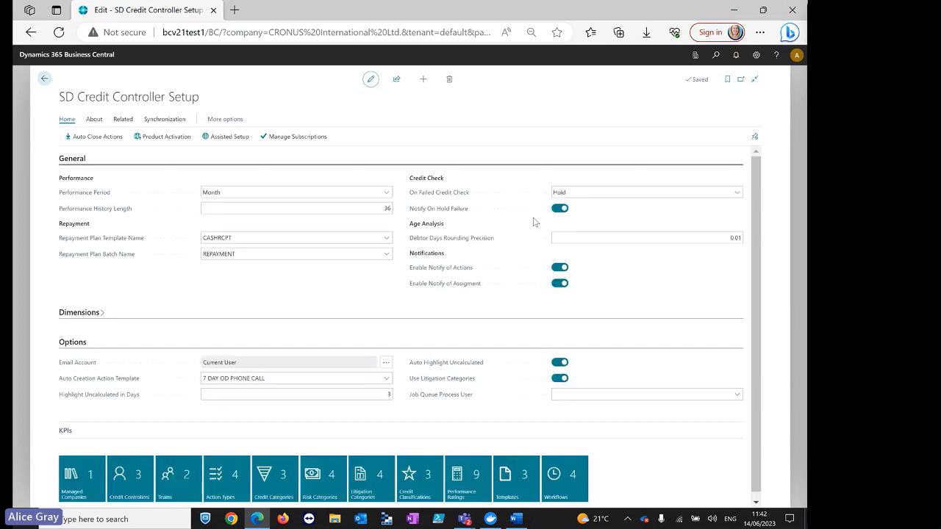
scroll(755, 216, "down", 1)
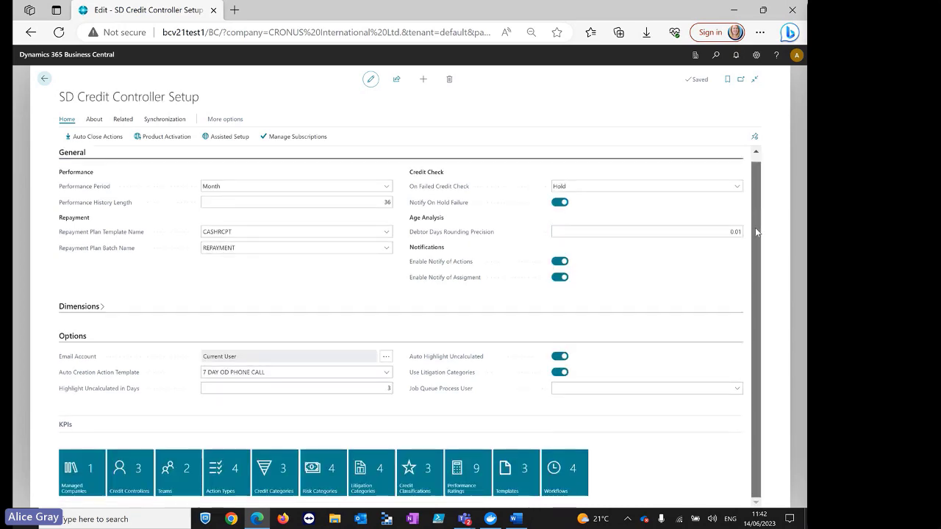
left_click(77, 481)
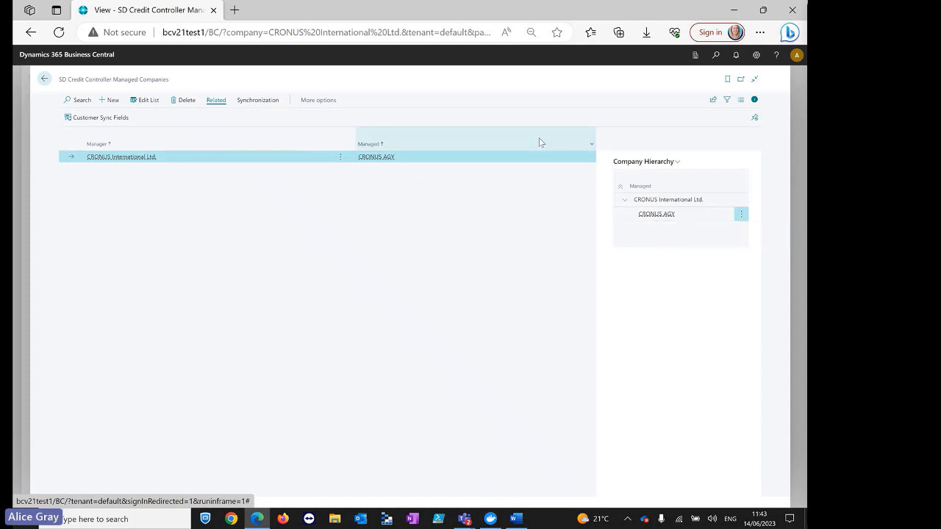
left_click(90, 122)
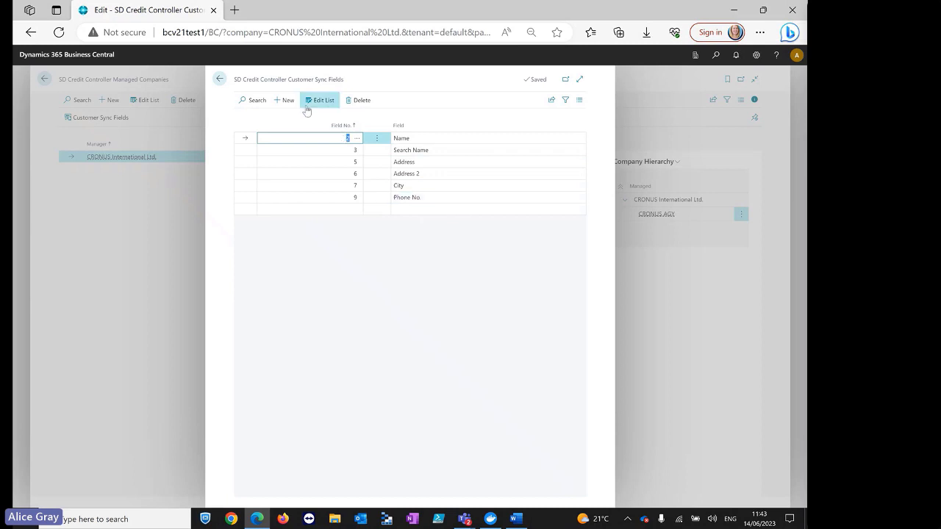
left_click(220, 79)
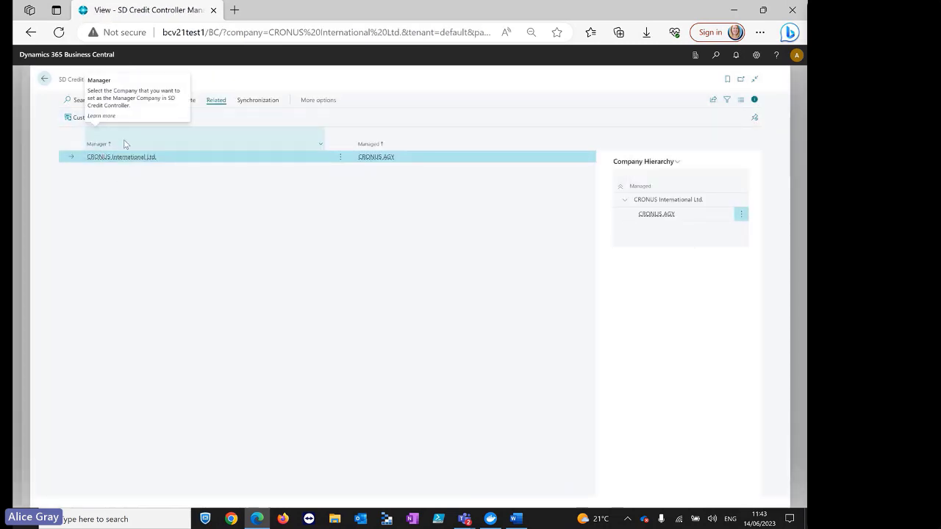
left_click(270, 107)
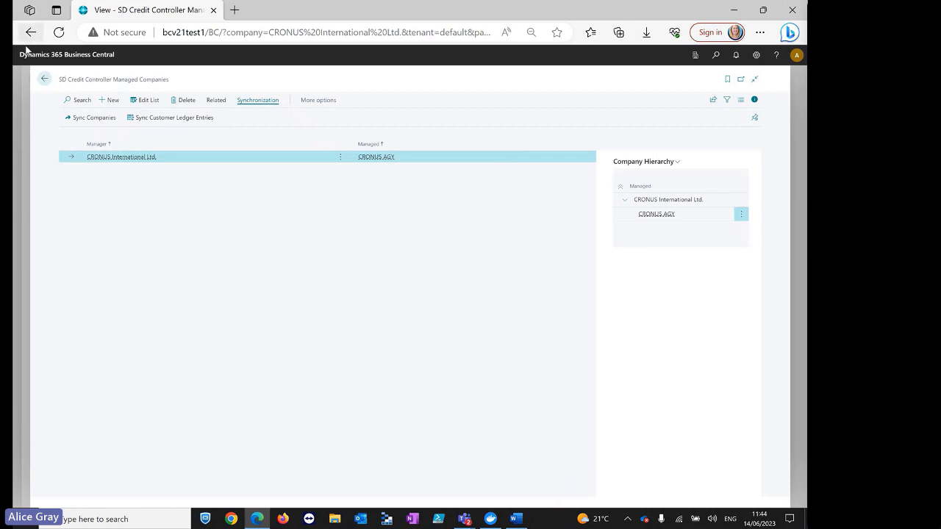
left_click(45, 79)
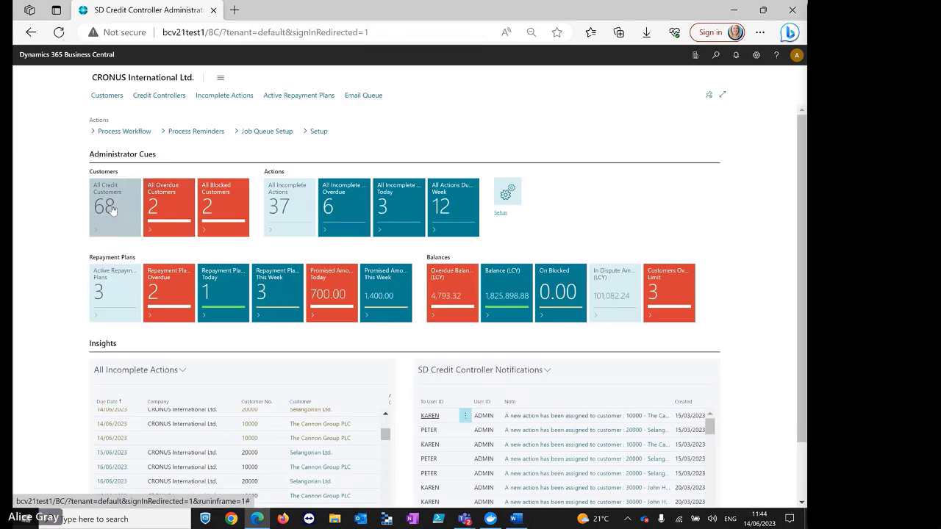
Step: Open the credit control ledger entries of The Cannon Group PLC from the list of all credit customers
left_click(114, 212)
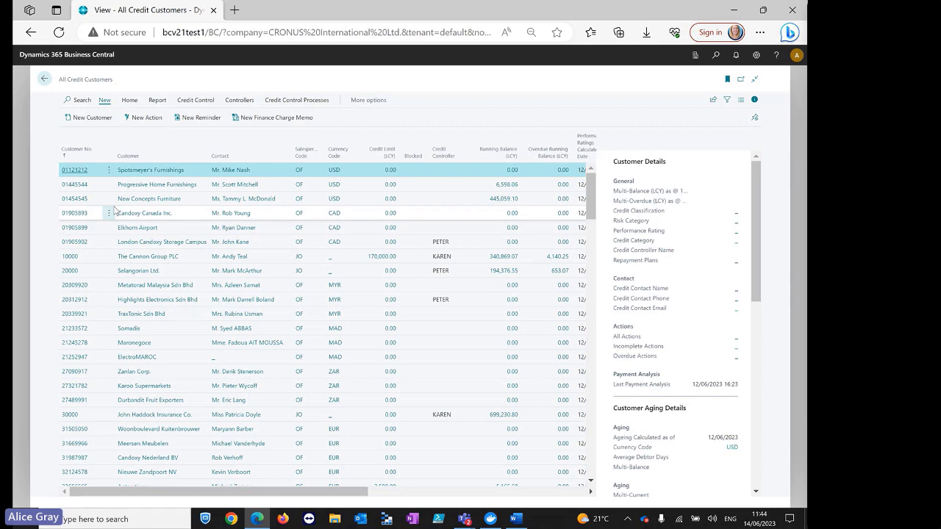
left_click(75, 260)
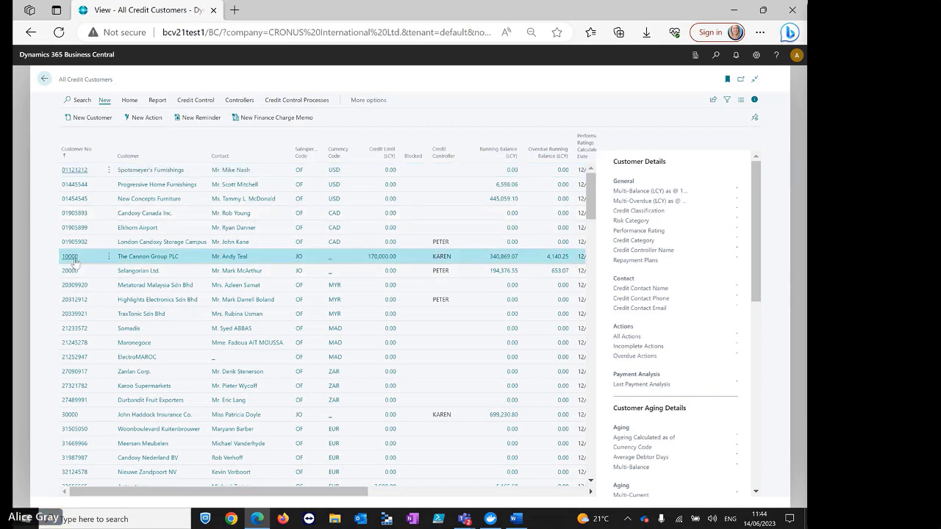
left_click(189, 102)
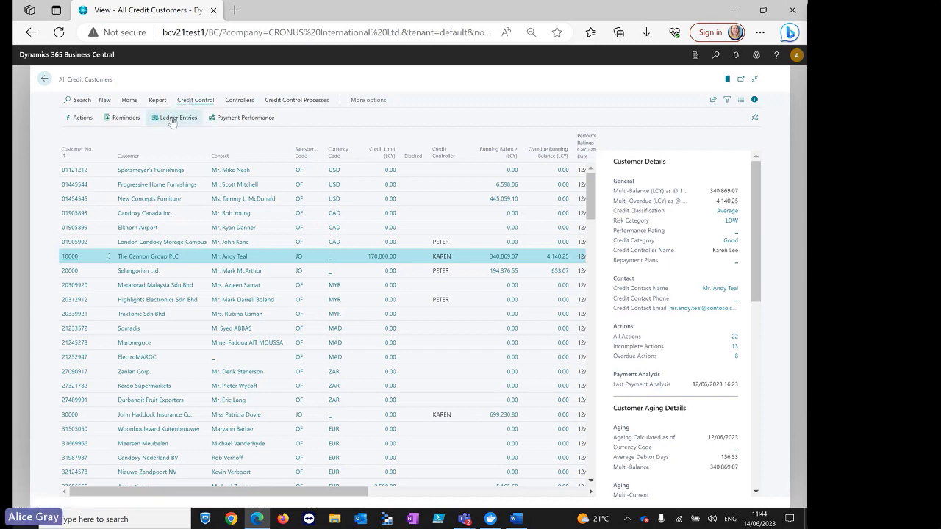
left_click(172, 120)
left_click(173, 119)
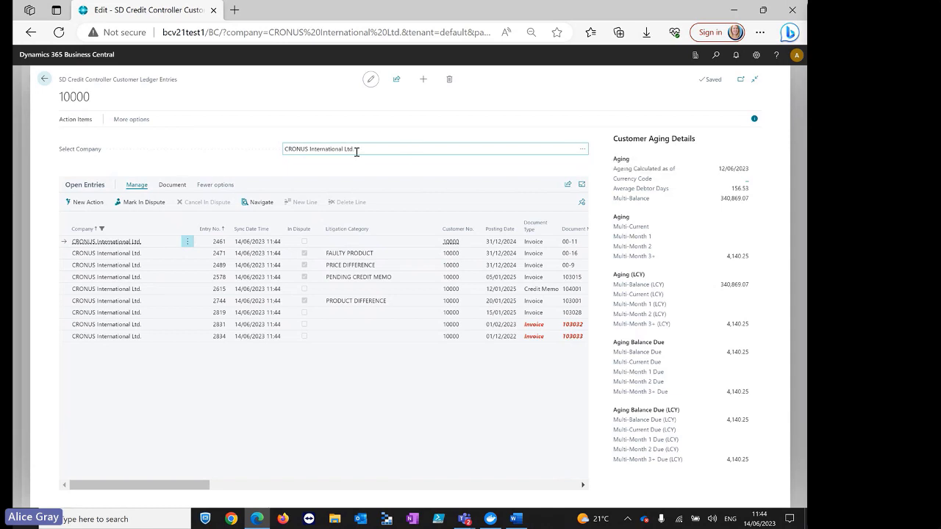
Step: Switch the customer's open ledger entries to the company CRONUS AGY
left_click(582, 151)
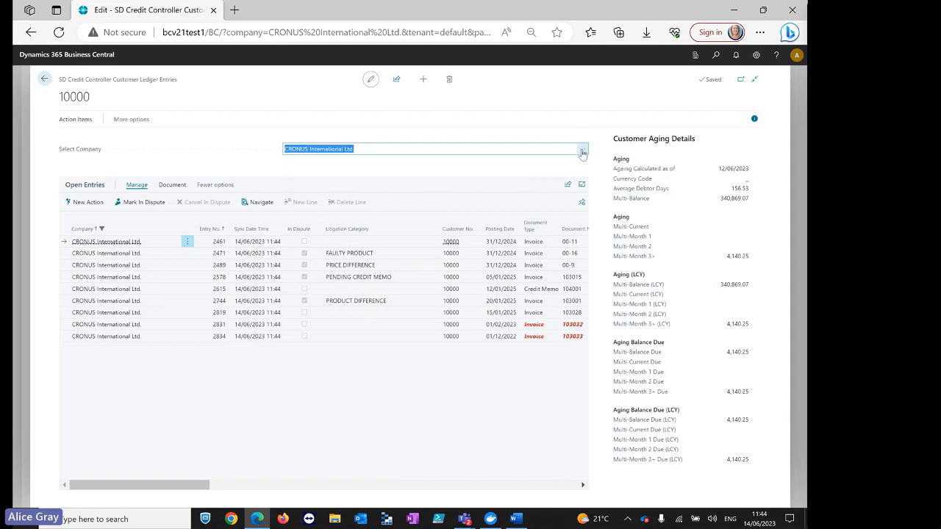
left_click(375, 299)
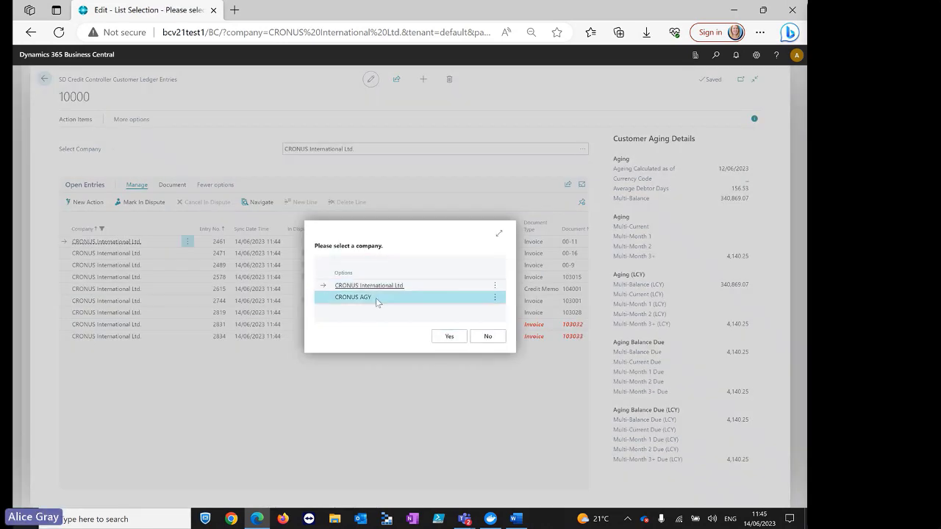
left_click(446, 335)
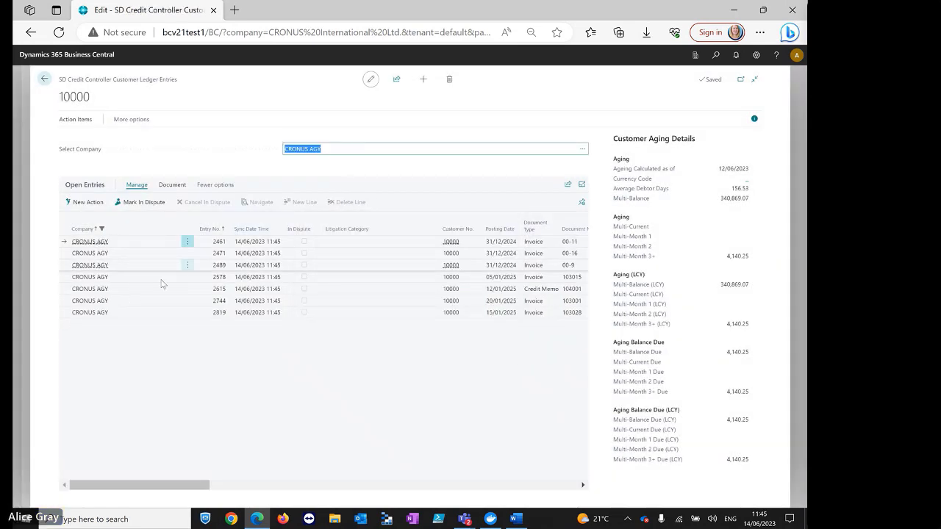
Step: Clear the company selection to list the customer's open entries across all companies
left_click(328, 149)
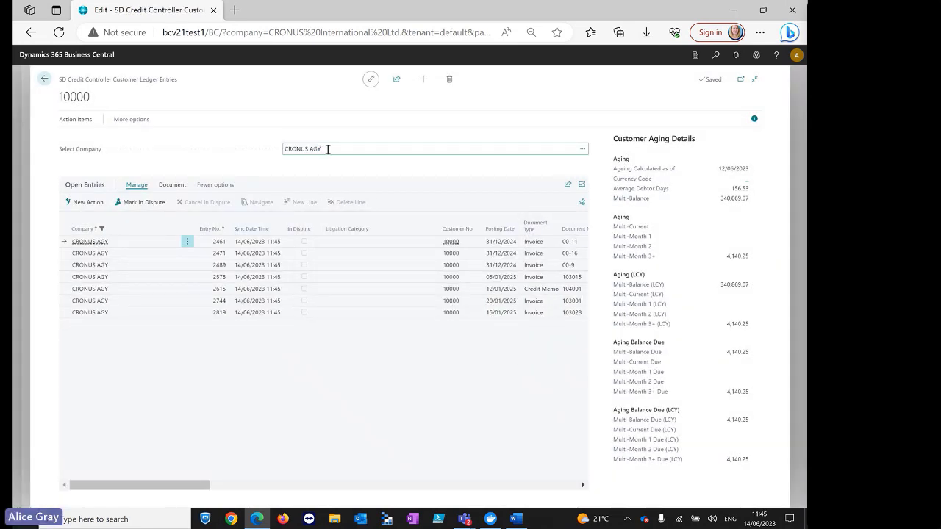
key("BackSpace")
key("BackSpace")
key("BackSpace")
key("BackSpace")
key("BackSpace")
key("BackSpace")
key("BackSpace")
key("BackSpace")
key("BackSpace")
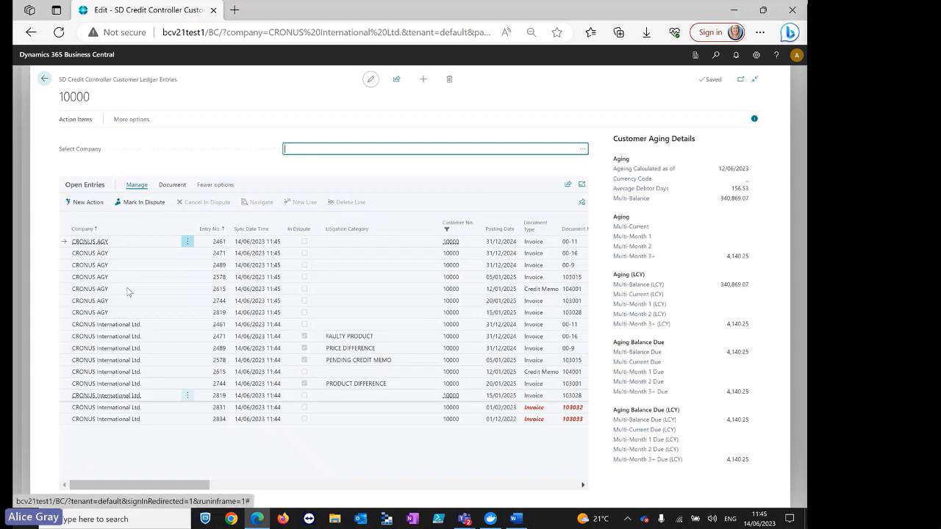
Step: Return to the administrator home page and open the workflows list from the SD Credit Controller setup
left_click(44, 79)
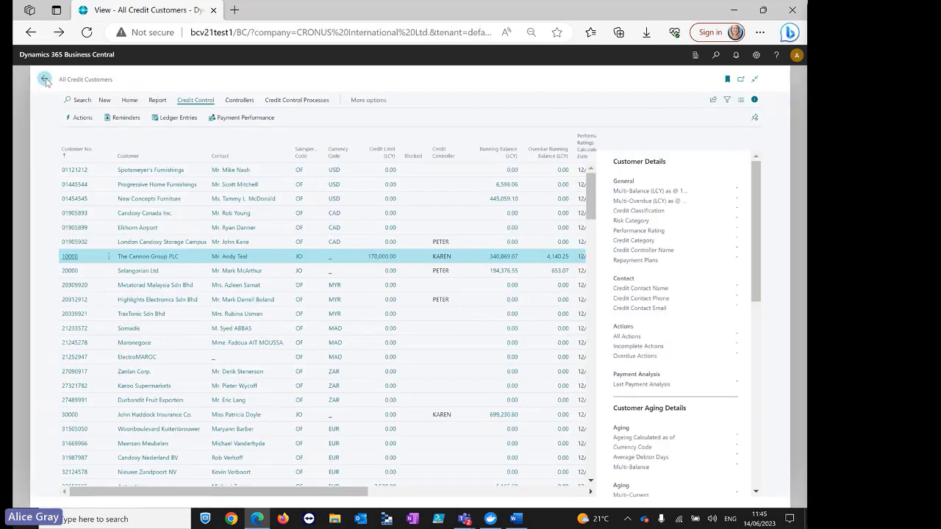
left_click(45, 79)
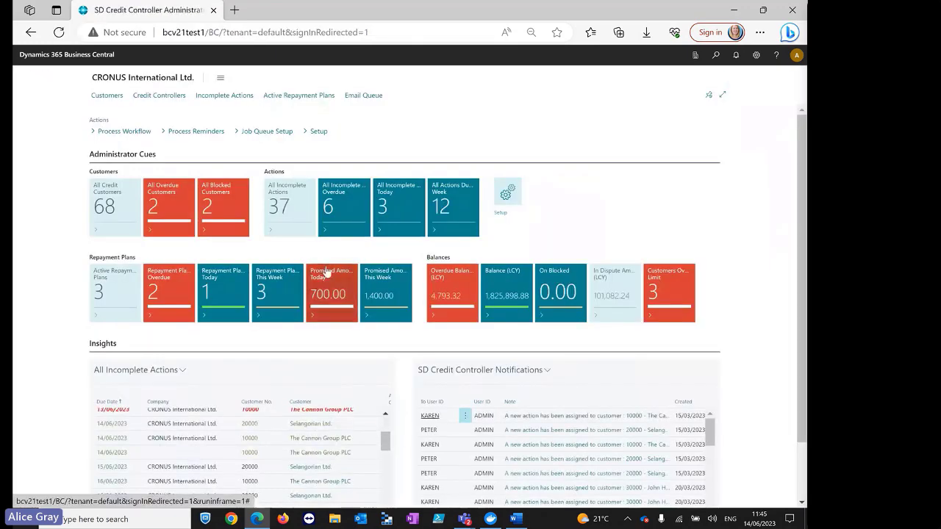
left_click(507, 205)
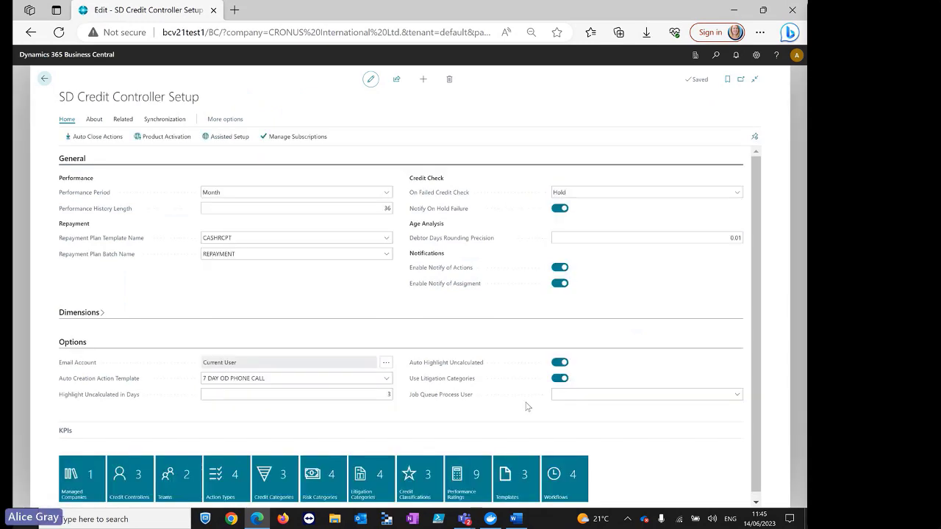
left_click(565, 493)
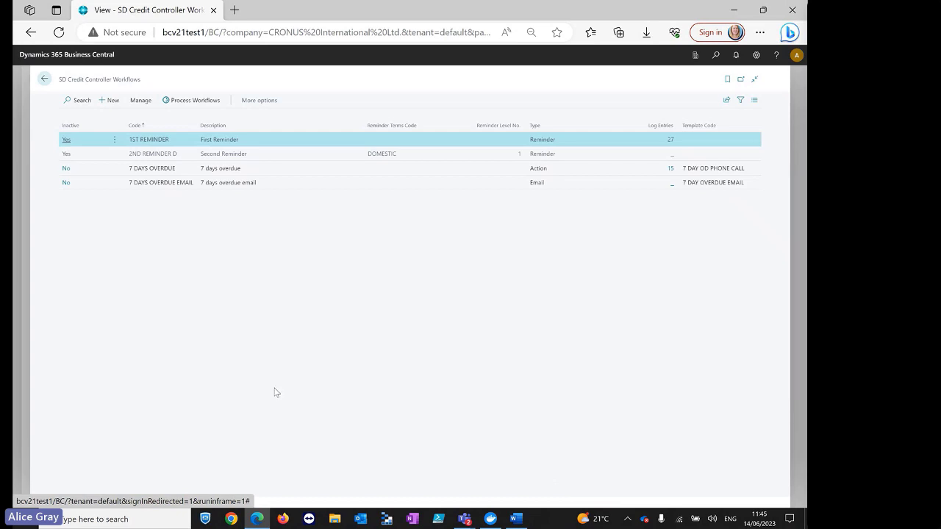
Step: Open the 1ST REMINDER workflow and view the available workflow types without changing the selection
left_click(67, 141)
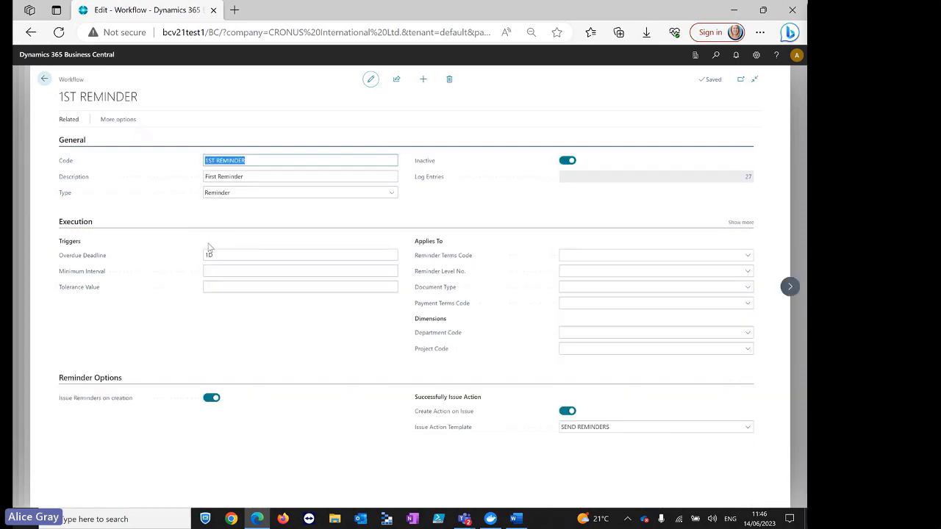
left_click(391, 194)
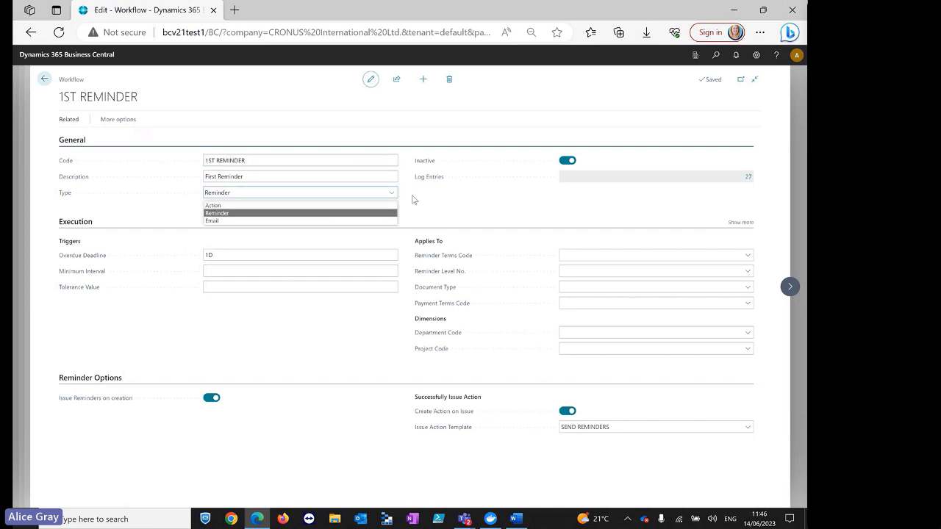
left_click(416, 198)
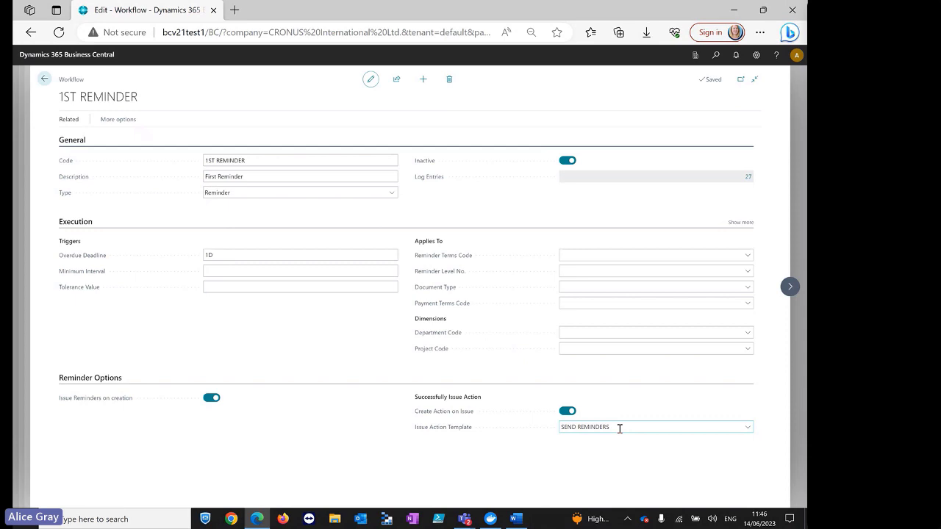
Step: Open the SEND REMINDERS issue action template from the full template list, read its content, and cancel back to the workflow
left_click(749, 430)
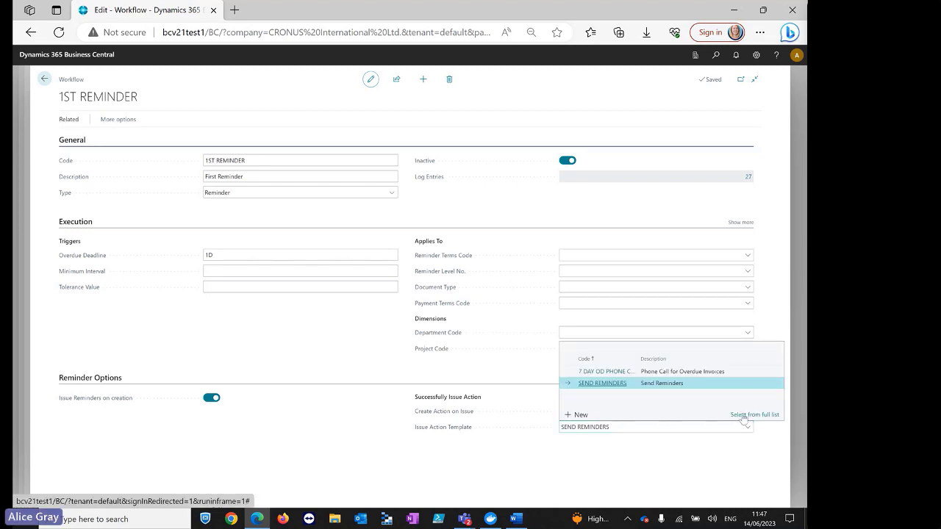
left_click(744, 415)
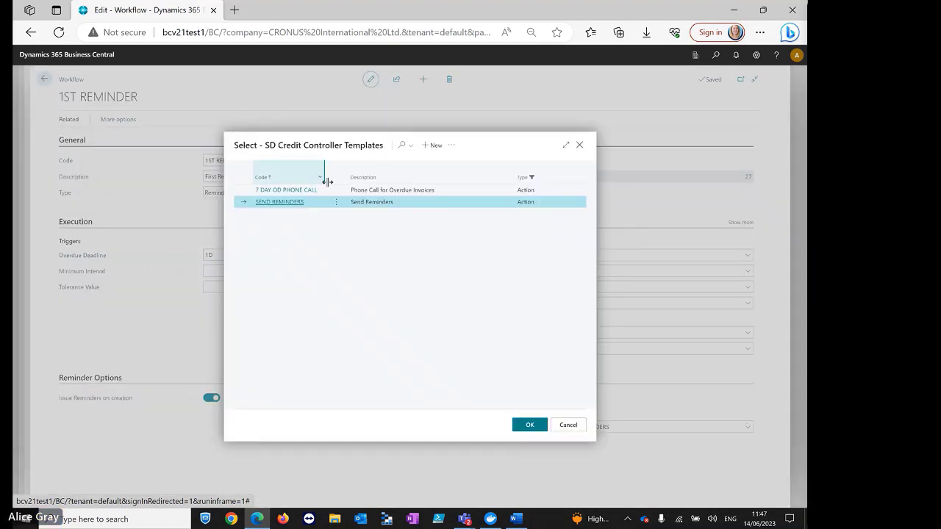
left_click(451, 145)
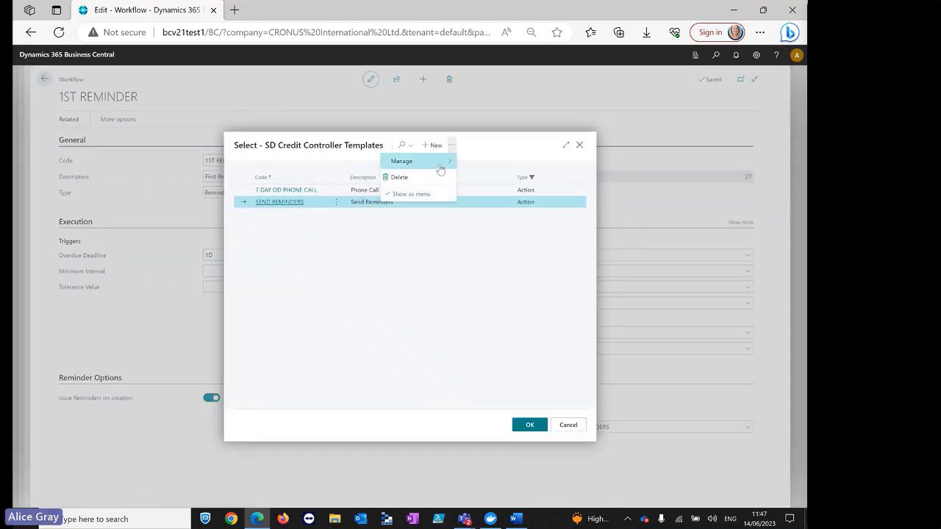
left_click(466, 162)
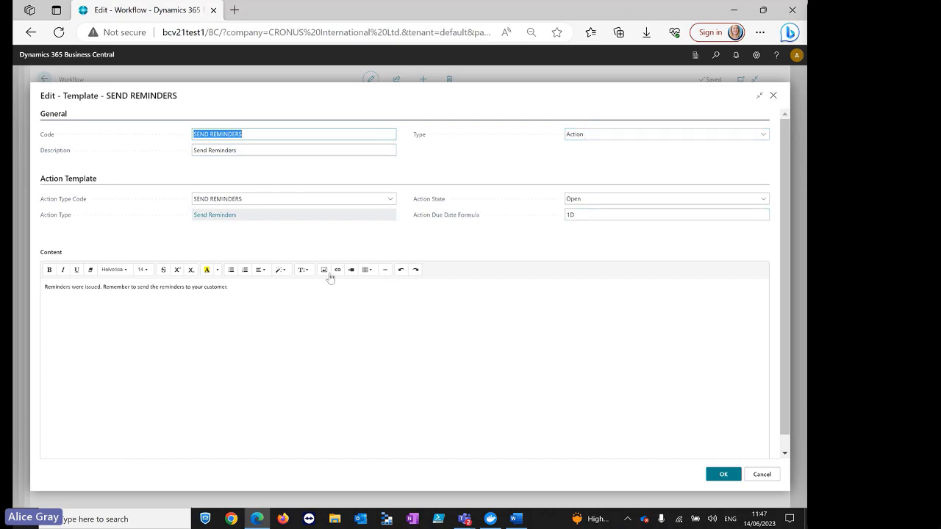
left_click(57, 307)
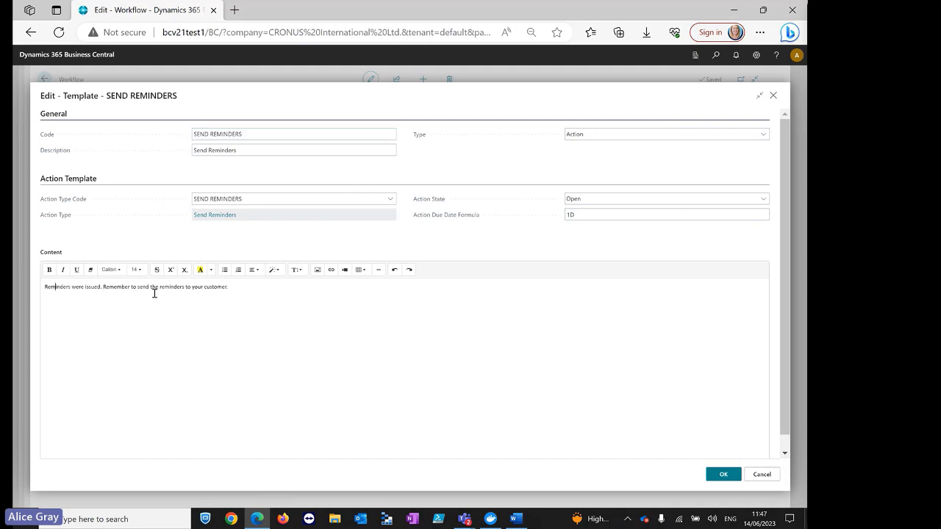
left_click(761, 477)
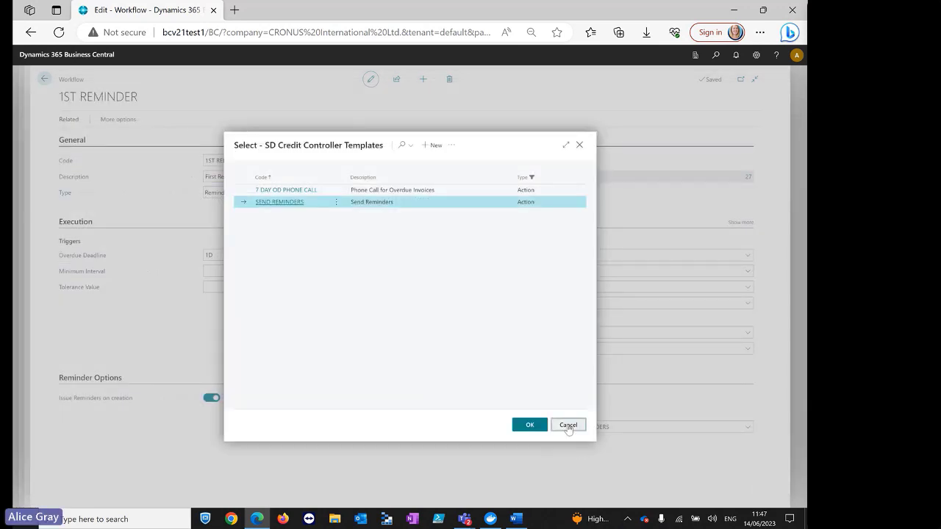
left_click(568, 425)
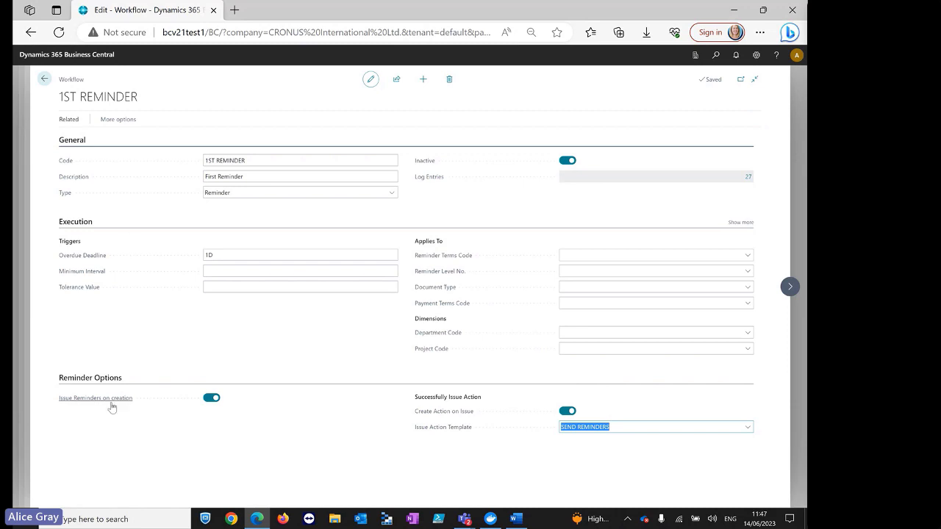
Step: Go back to the workflow list, review the 2ND REMINDER D workflow's settings, and return to the list
mouse_move(112, 406)
left_click(45, 79)
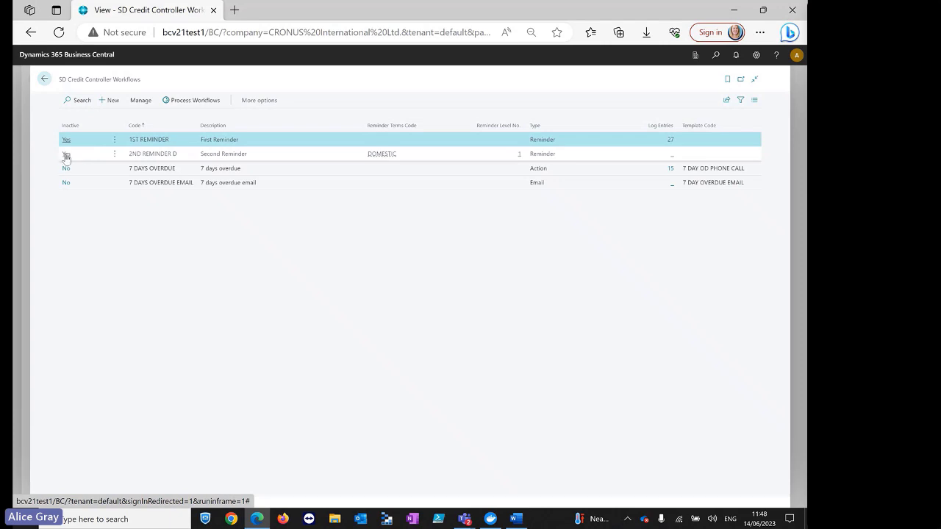
left_click(66, 156)
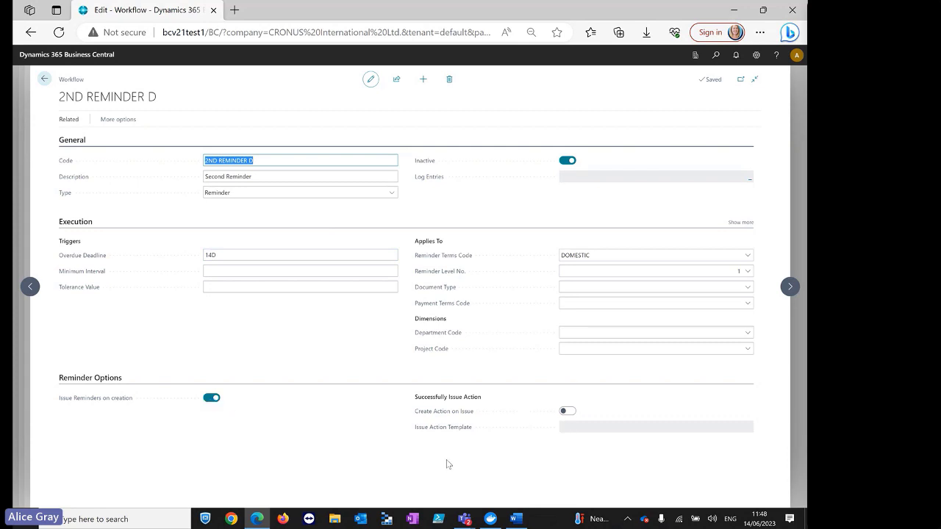
left_click(37, 83)
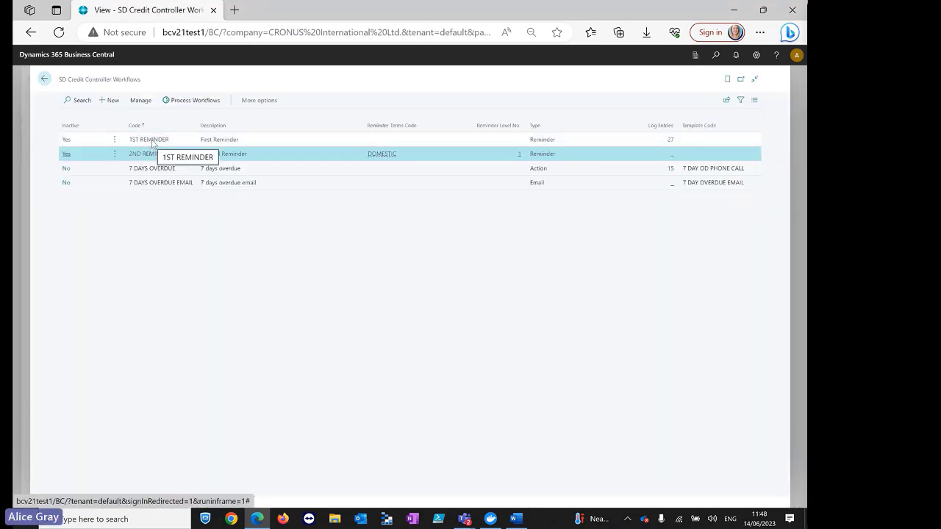
Step: Open the 7 DAYS OVERDUE workflow, review its 7 DAY OD PHONE CALL template and minimum interval, and return to the workflow list
left_click(66, 170)
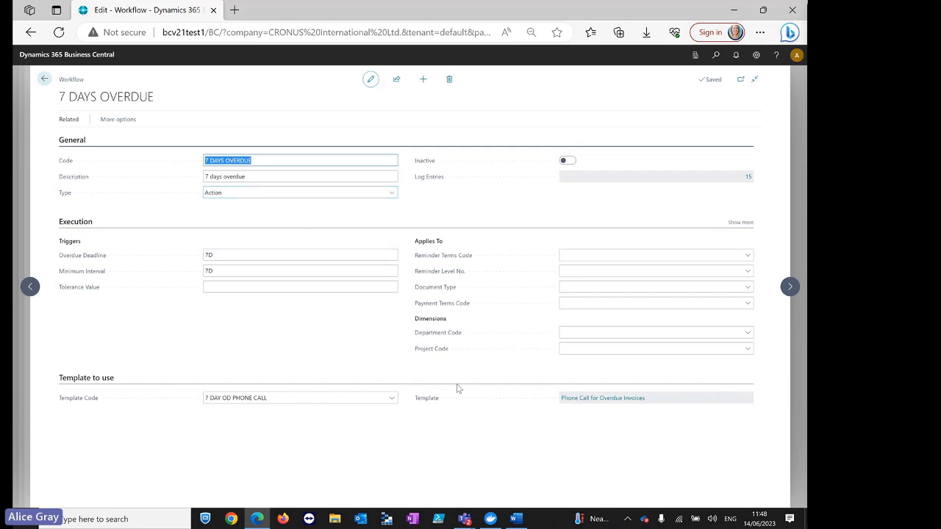
left_click(392, 401)
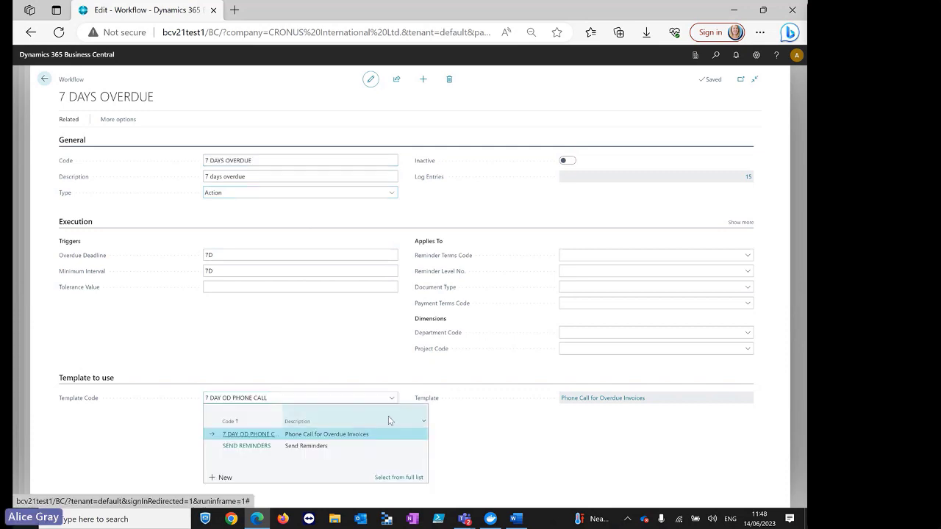
left_click(398, 478)
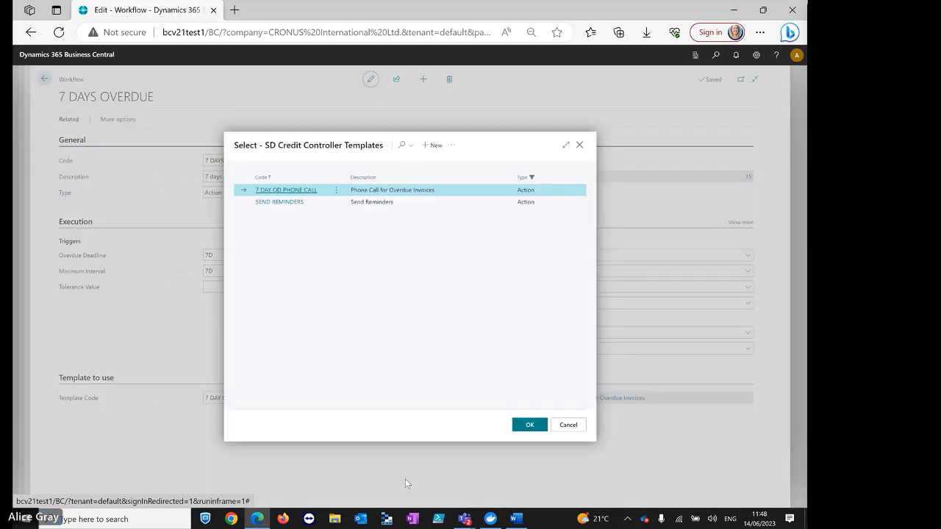
left_click(451, 145)
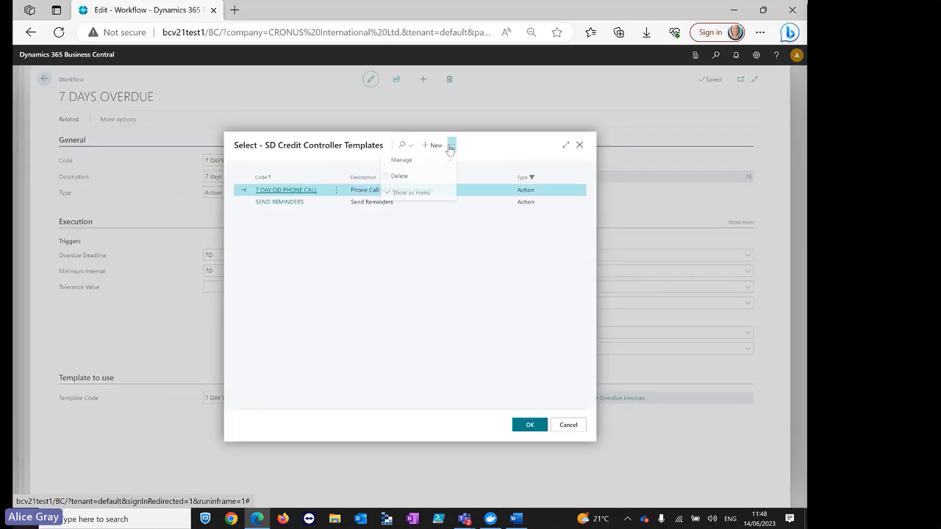
mouse_move(441, 164)
left_click(474, 168)
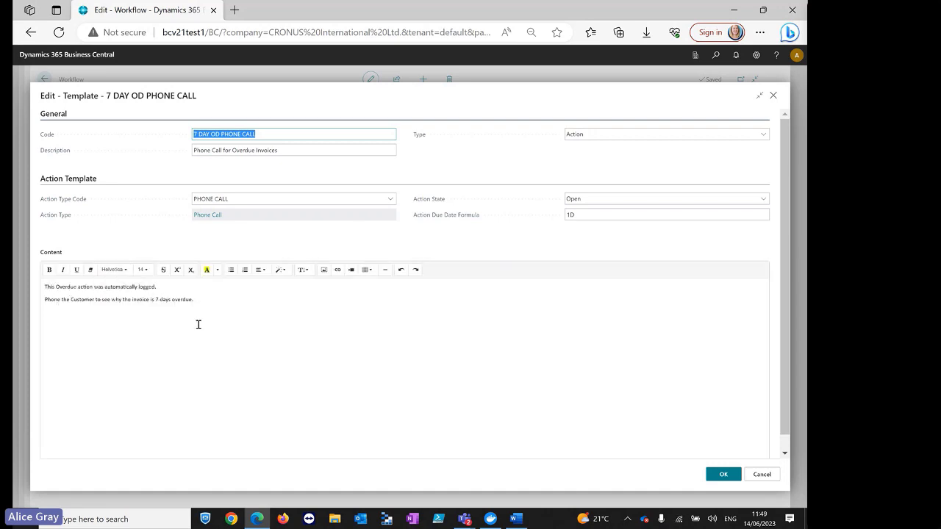
left_click(209, 302)
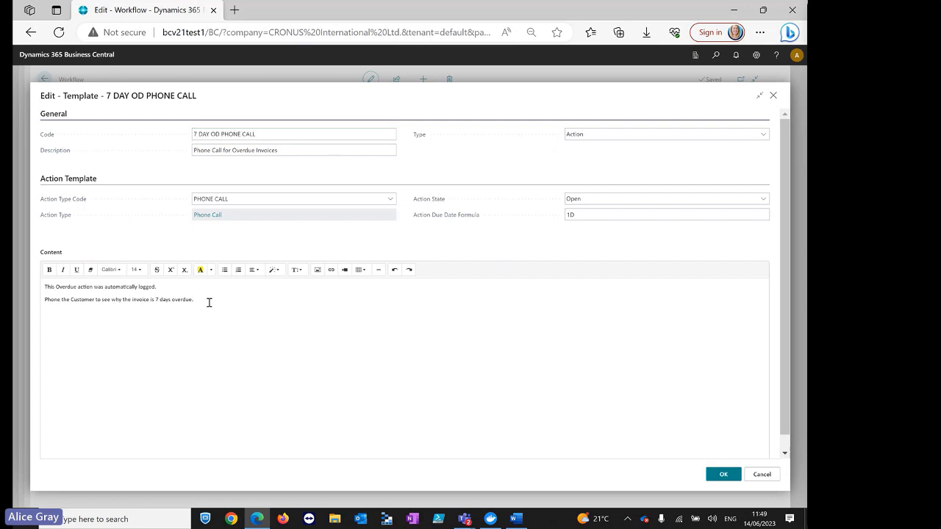
left_click(760, 478)
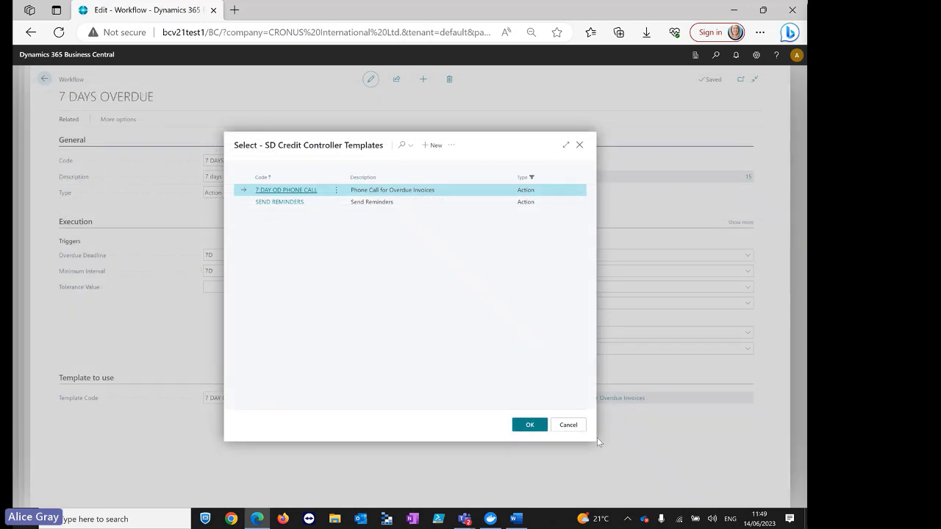
left_click(568, 426)
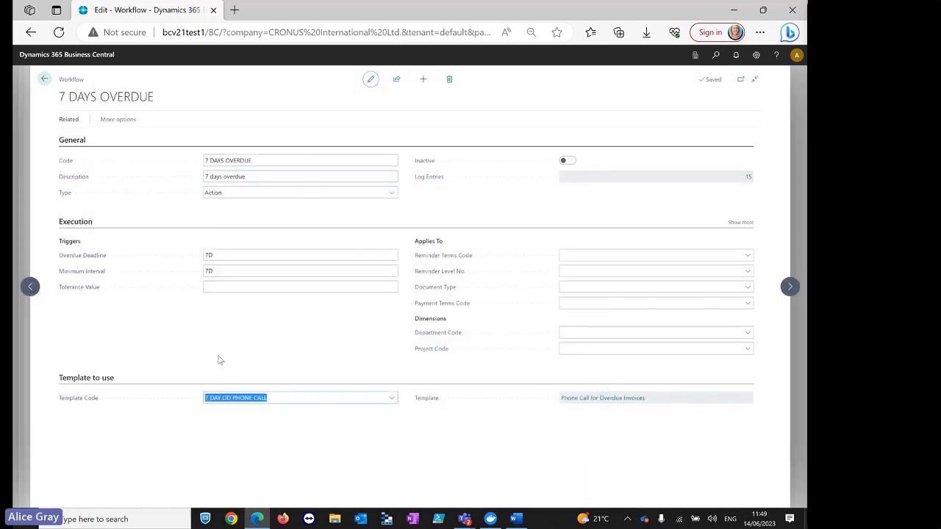
left_click(219, 271)
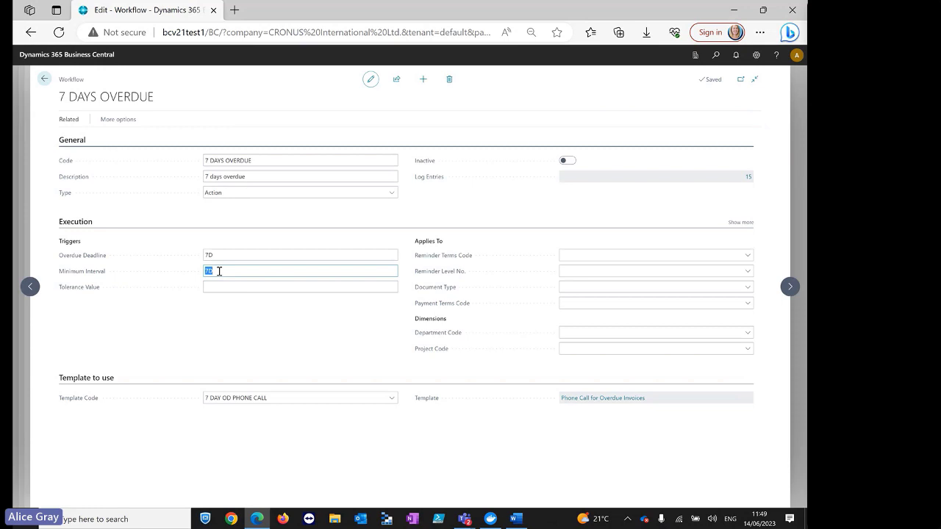
left_click(45, 80)
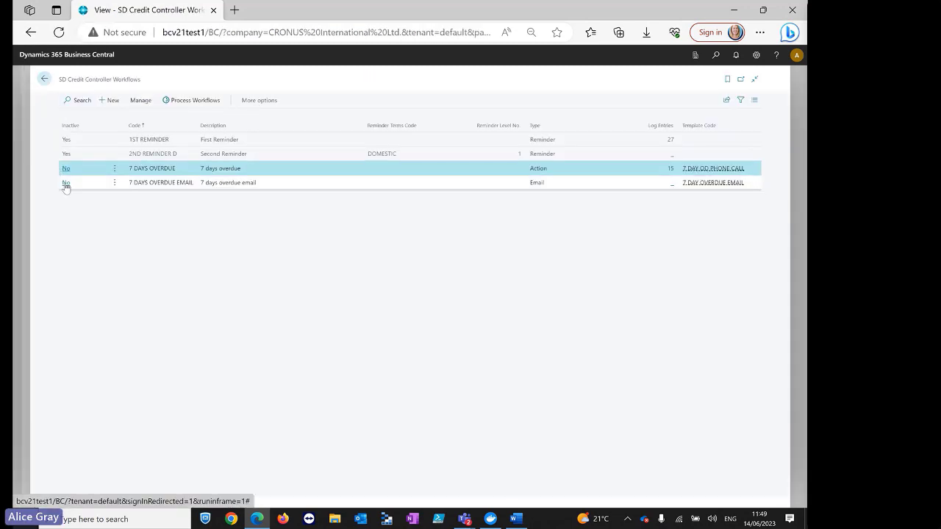
Step: Open the 7 DAYS OVERDUE EMAIL workflow and examine its triggers, email options and email attachments
left_click(66, 183)
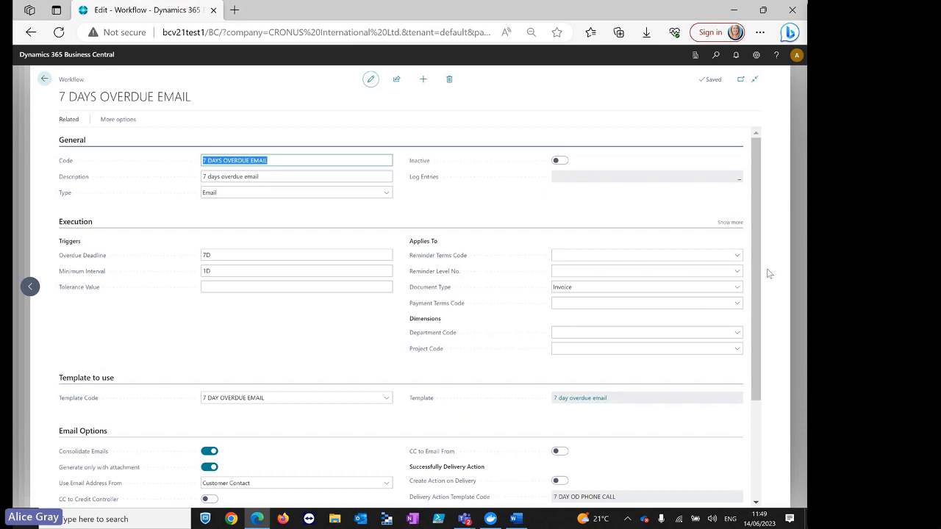
mouse_move(754, 263)
left_mouse_down()
mouse_move(757, 279)
mouse_move(755, 267)
left_mouse_up()
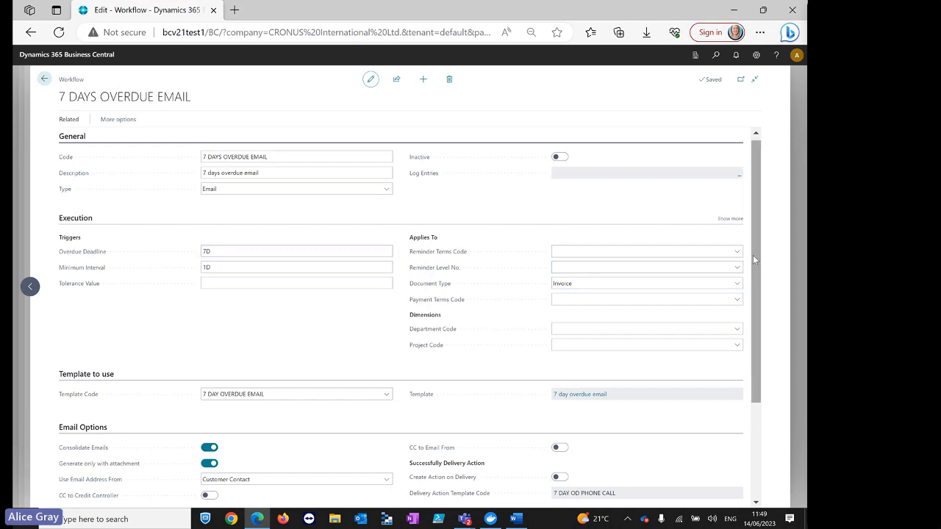
left_click_drag(756, 255, 761, 340)
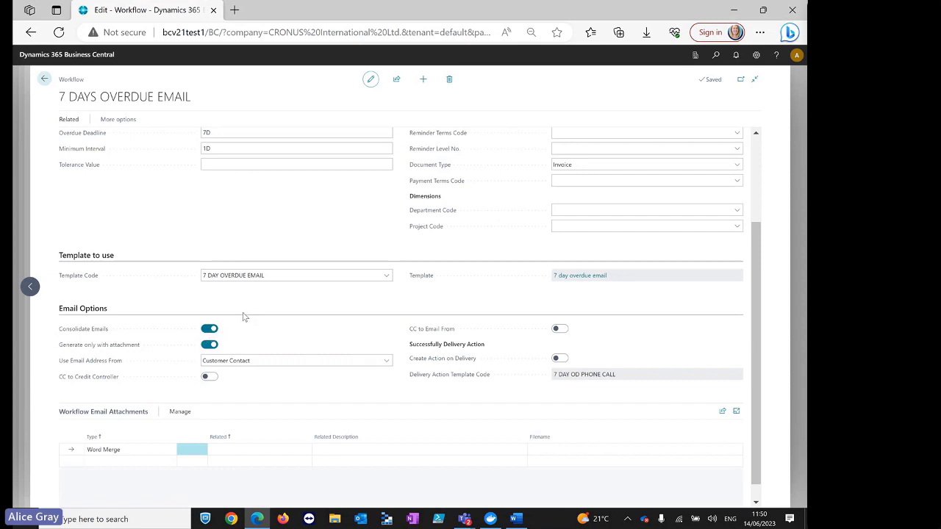
Step: Open the 7 DAY OVERDUE EMAIL template from the full template list, review its subject and content placeholders, and cancel back to the workflow
left_click(386, 275)
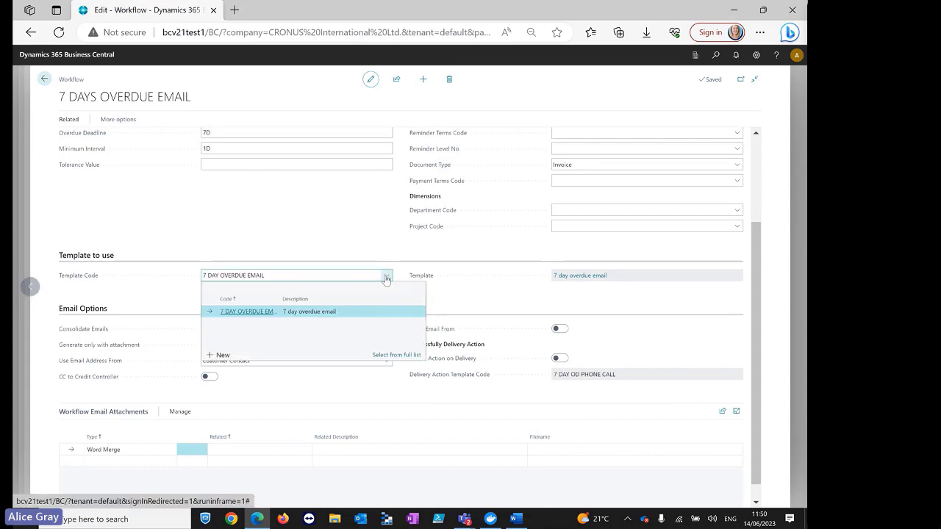
left_click(398, 355)
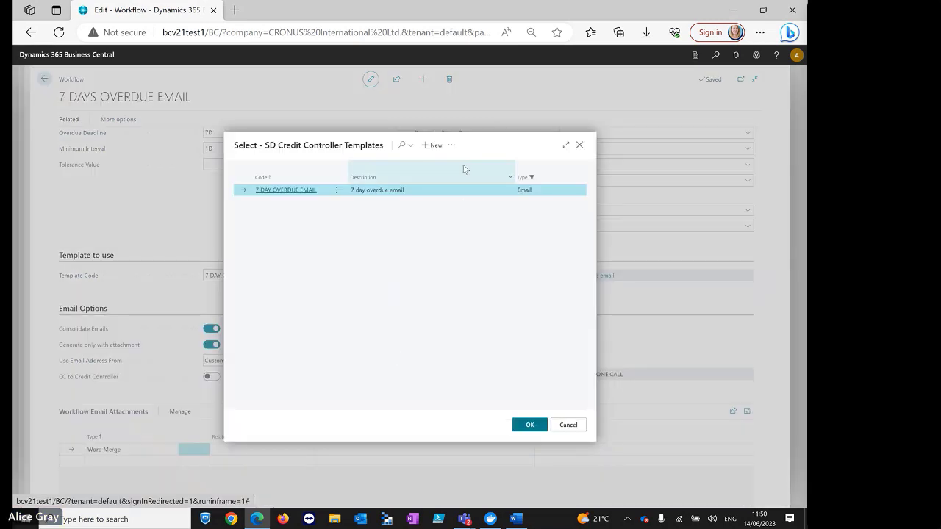
left_click(452, 145)
mouse_move(441, 161)
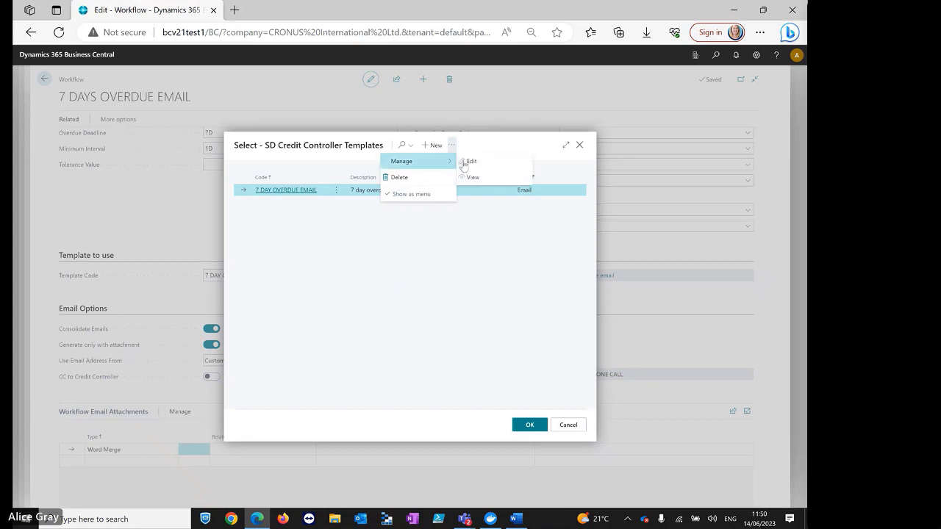
left_click(470, 164)
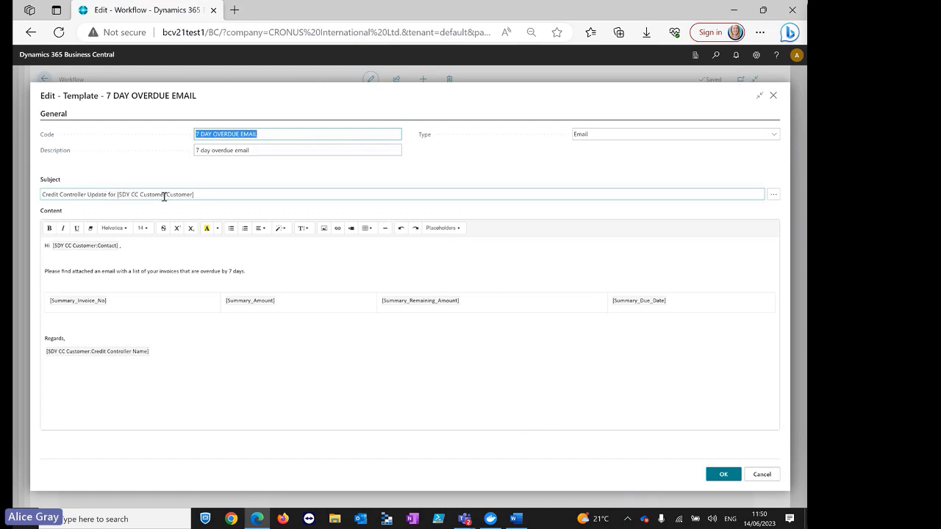
left_click(120, 248)
type(",")
left_click(761, 475)
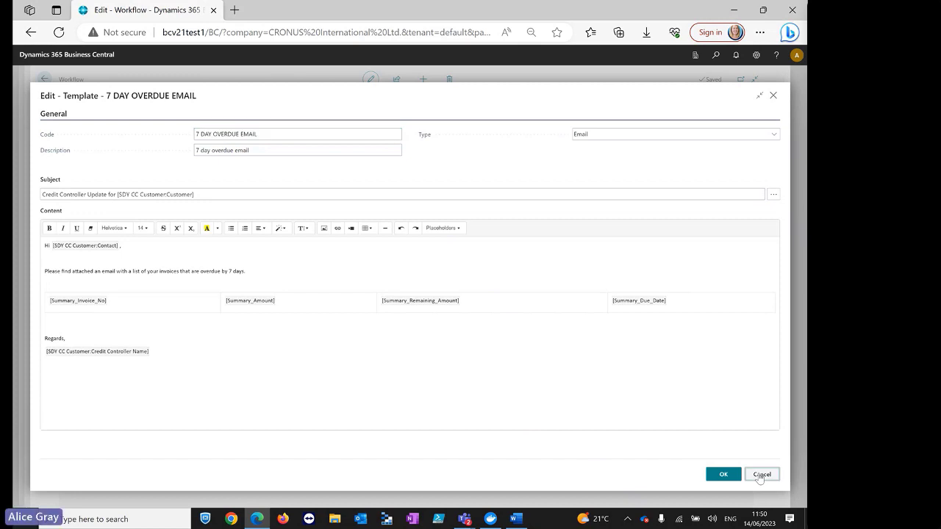
left_click(566, 425)
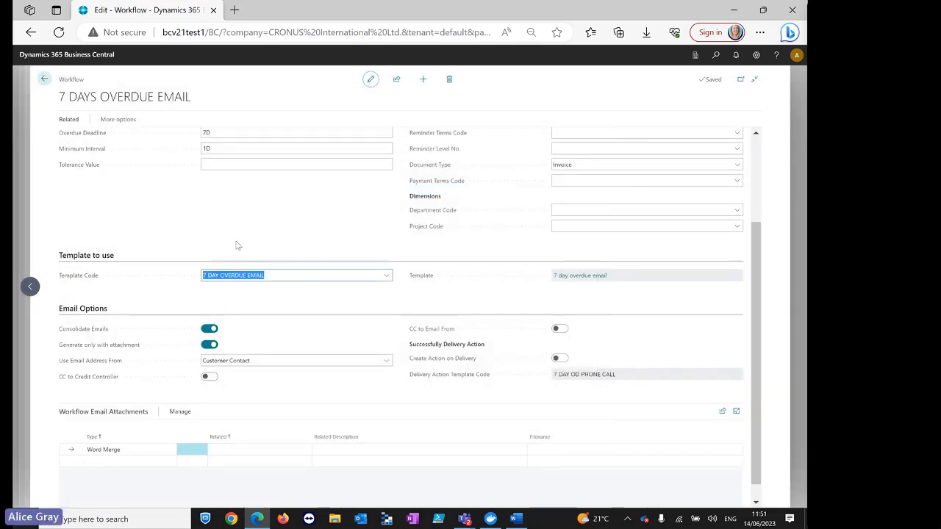
Step: Leave the workflow and setup pages for the administrator home page and look through the All Incomplete Actions list
left_click(45, 81)
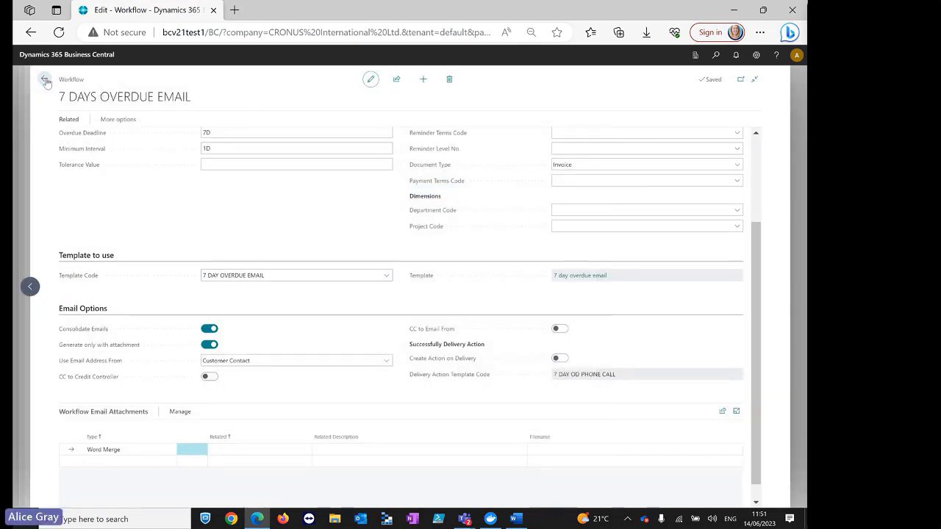
left_click(45, 80)
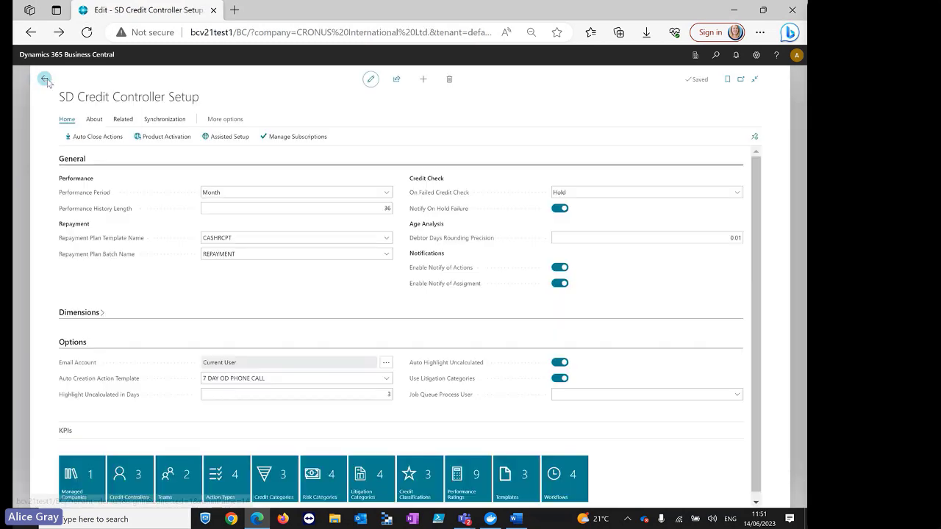
left_click(45, 81)
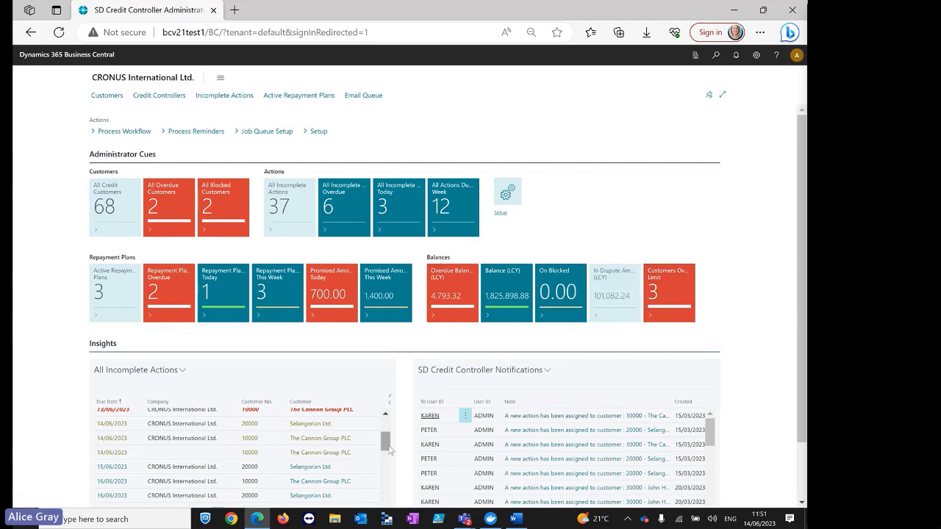
mouse_move(385, 447)
left_mouse_down()
mouse_move(387, 458)
mouse_move(393, 440)
left_mouse_up()
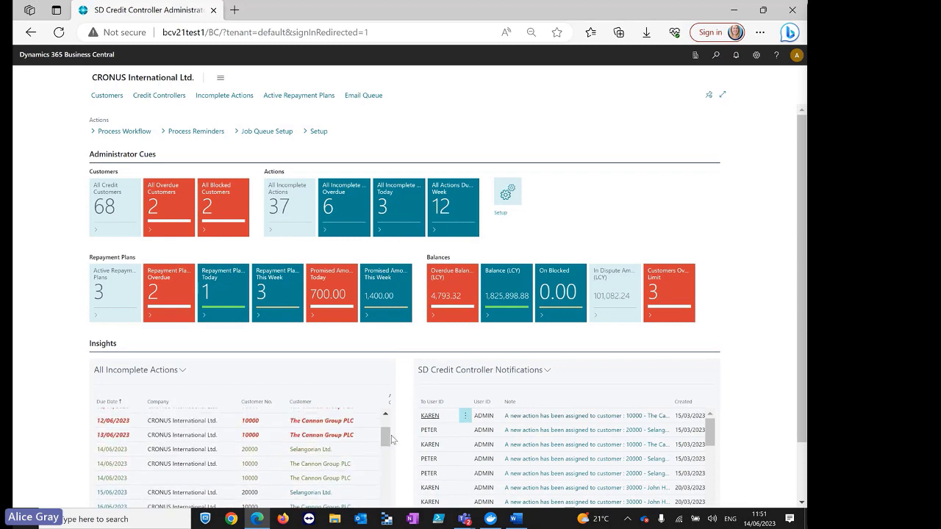